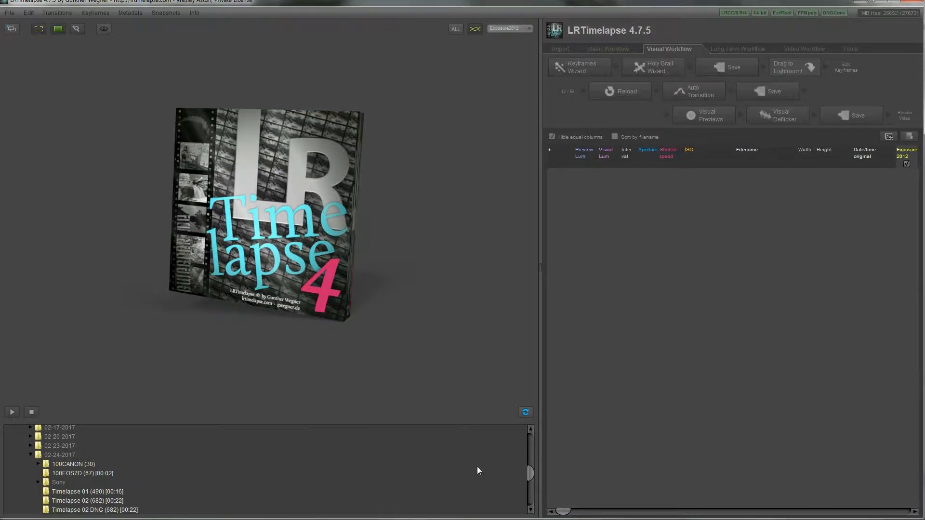
Browse the 2017 shoot folders in the folder tree and select a timelapse image folder
mouse_move(529, 470)
mouse_down()
mouse_move(531, 447)
mouse_move(530, 462)
mouse_up()
click(91, 496)
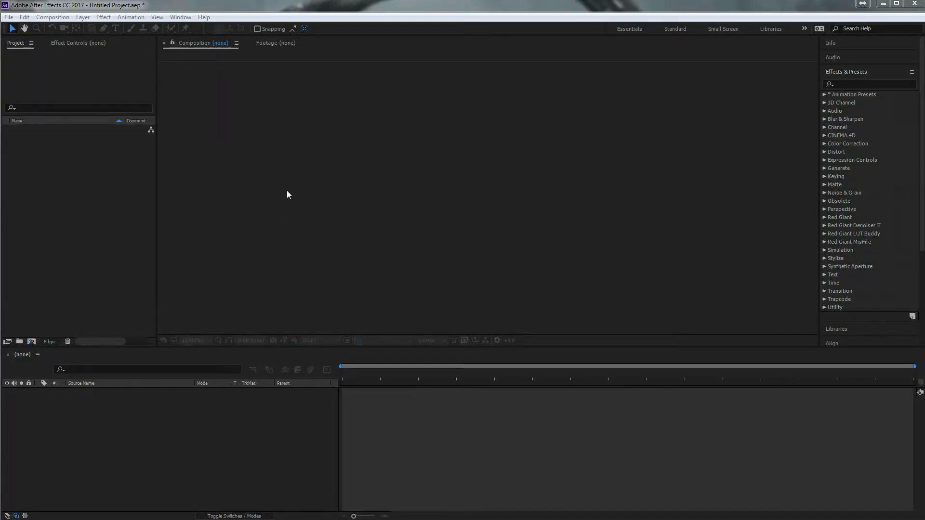
Switch to After Effects and look over its interface areas and the list of available workspaces
click(252, 148)
click(114, 170)
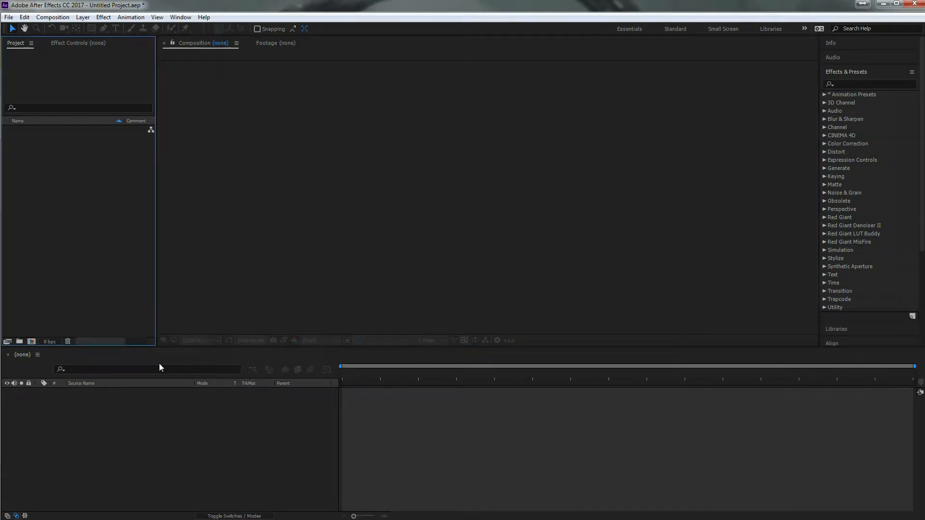
click(170, 411)
click(869, 206)
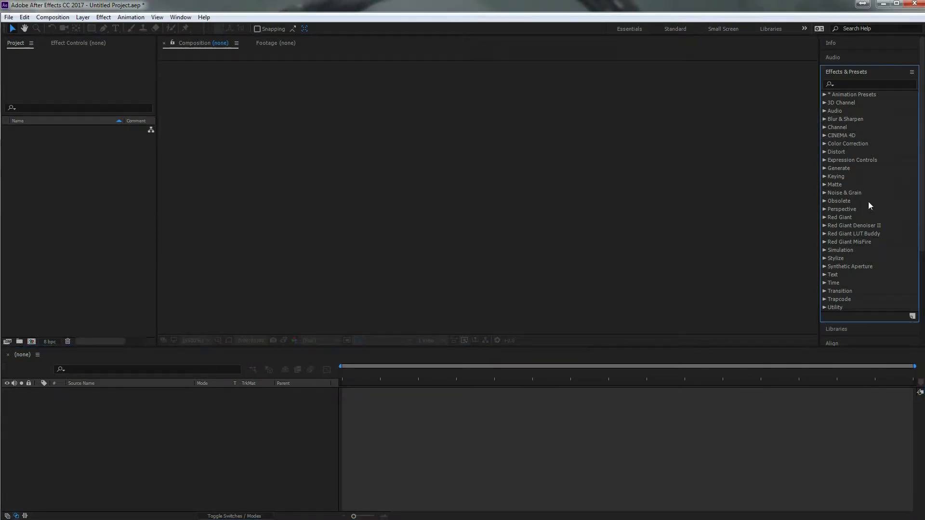
click(184, 19)
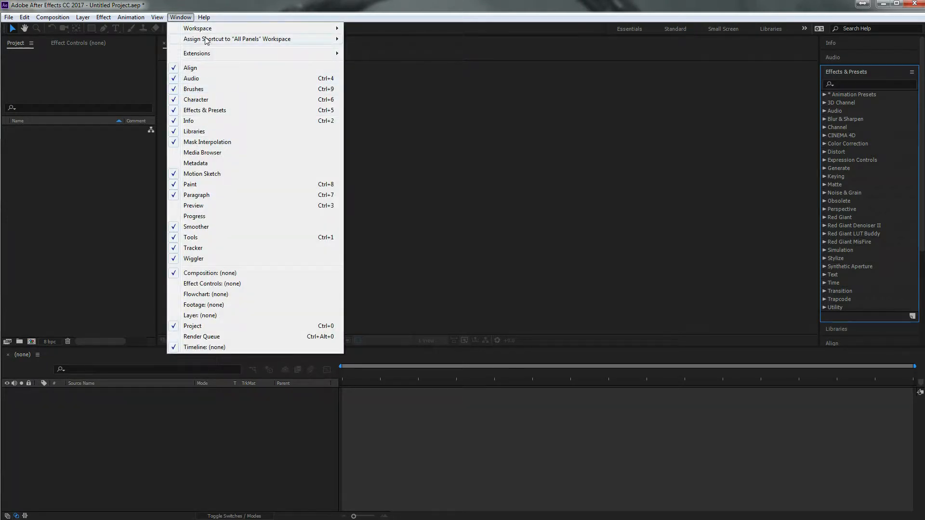
mouse_move(203, 29)
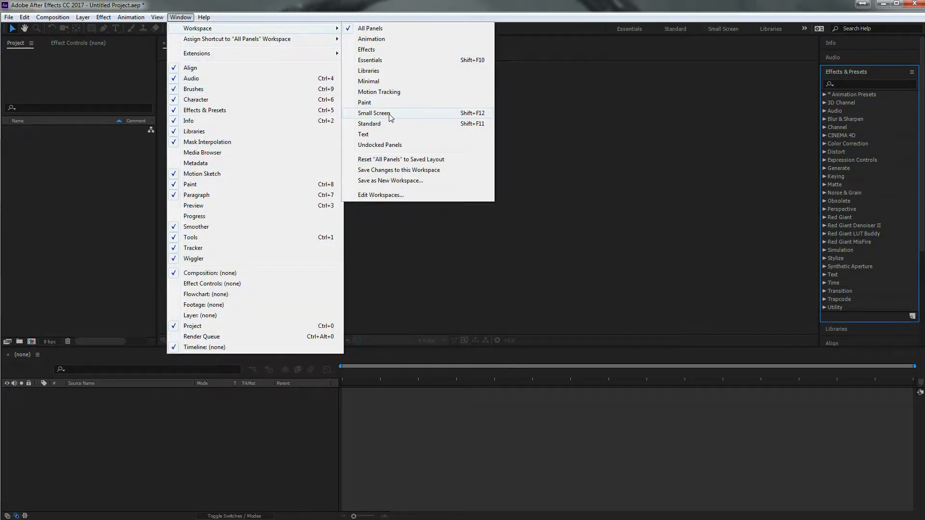
click(602, 163)
Look through the Project, Effect Controls, Composition and Footage views, ending on Project
click(114, 212)
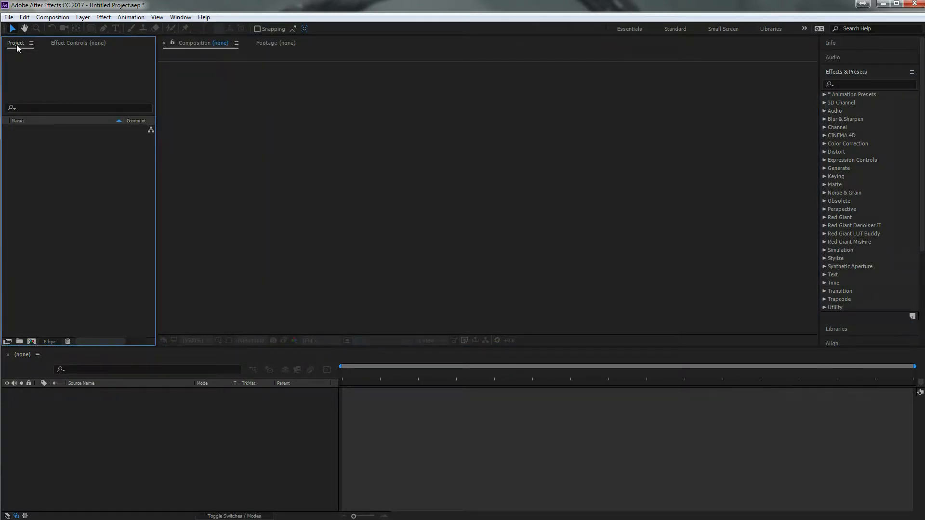
click(83, 45)
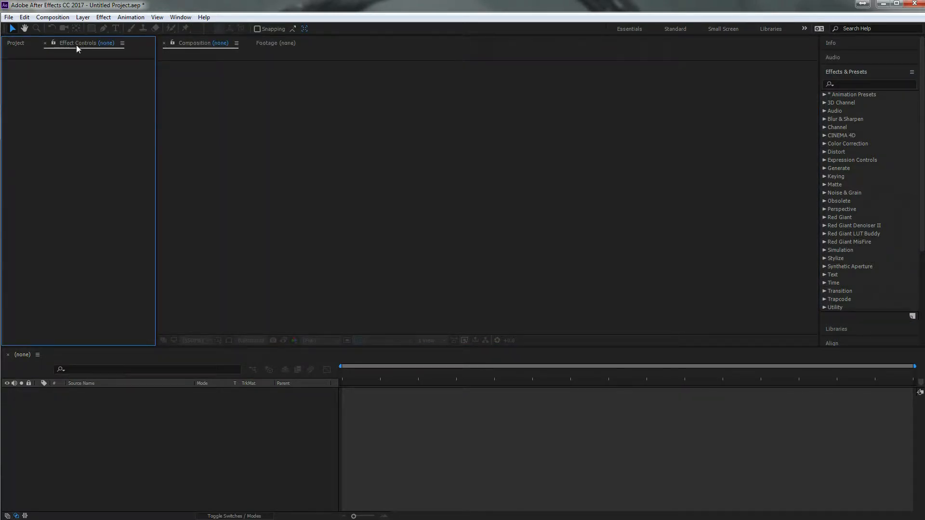
click(16, 45)
click(75, 42)
click(189, 42)
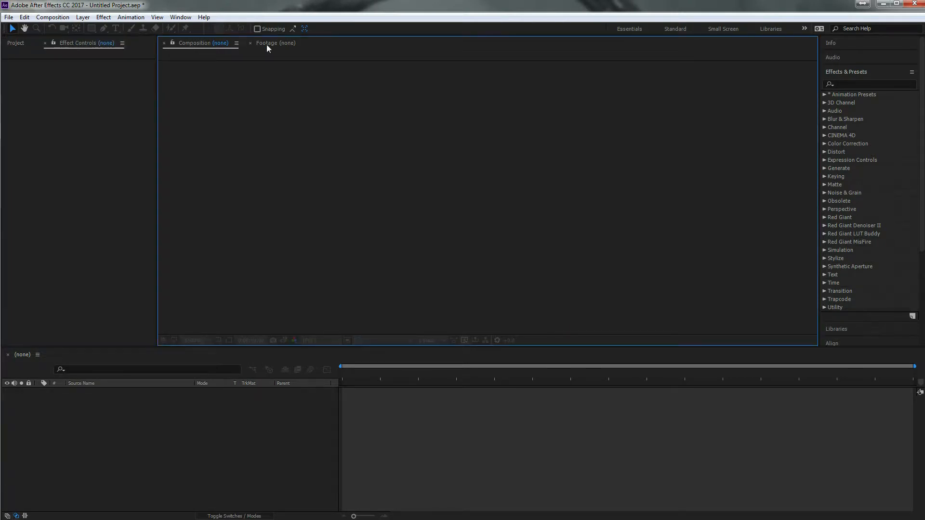
click(276, 43)
click(203, 44)
click(96, 45)
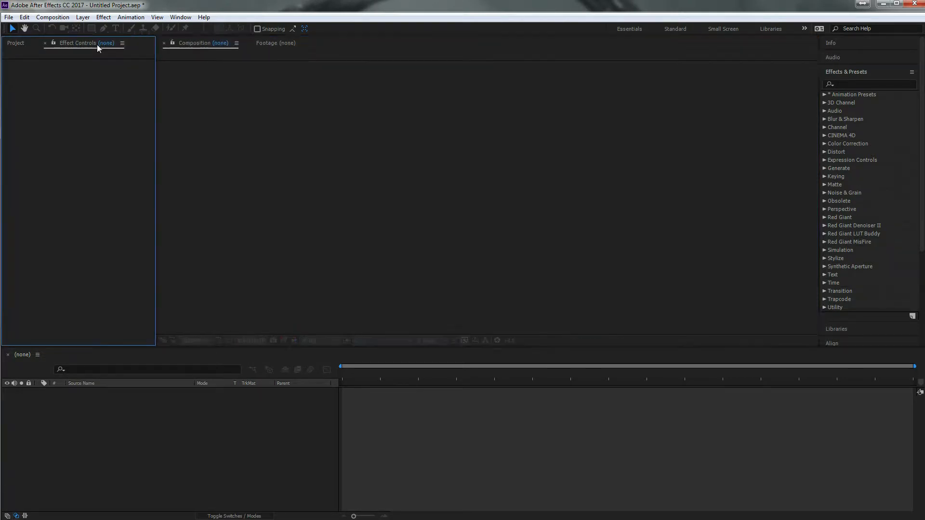
click(22, 43)
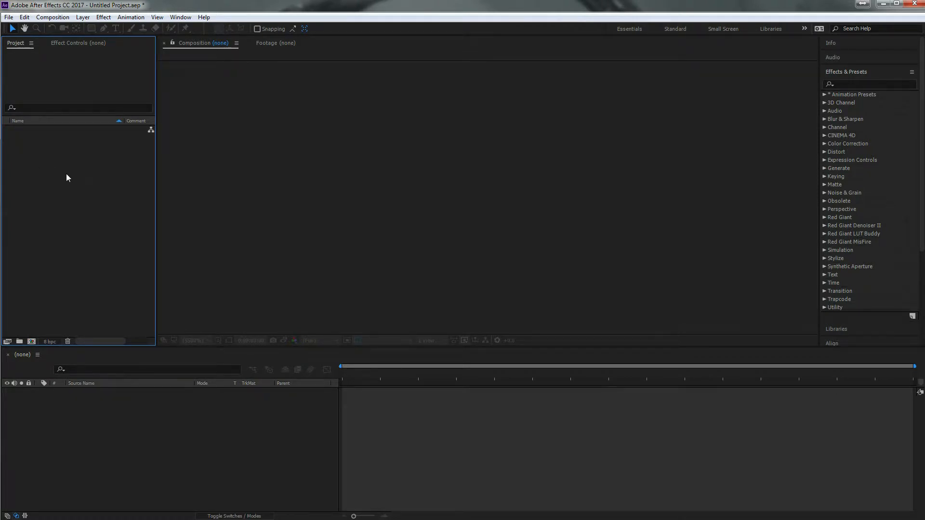
Start a file import and browse to the Timelapse 01 folder inside 02-24-2017
double_click(67, 175)
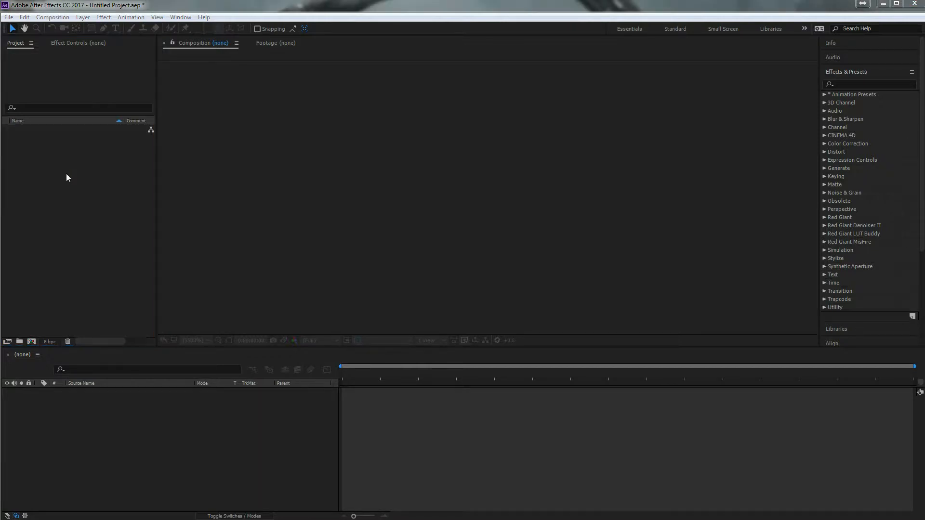
drag(265, 38, 346, 45)
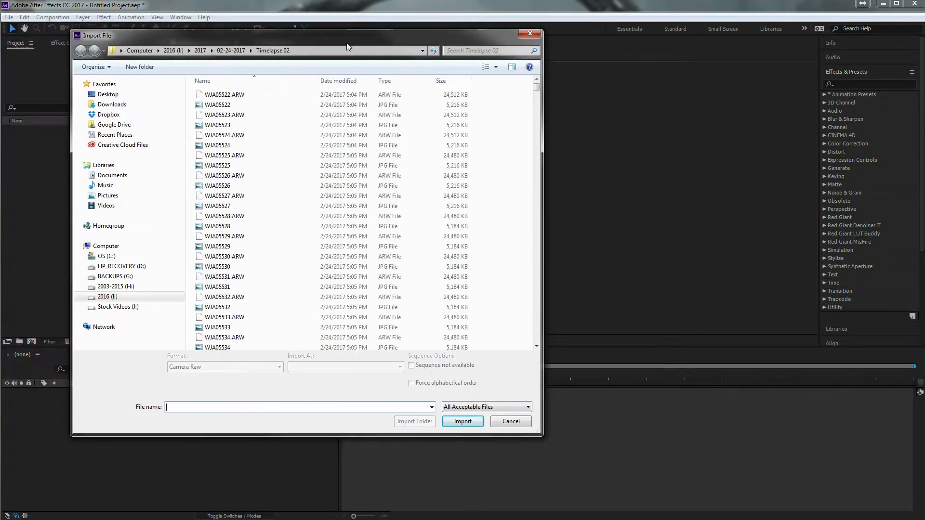
click(243, 52)
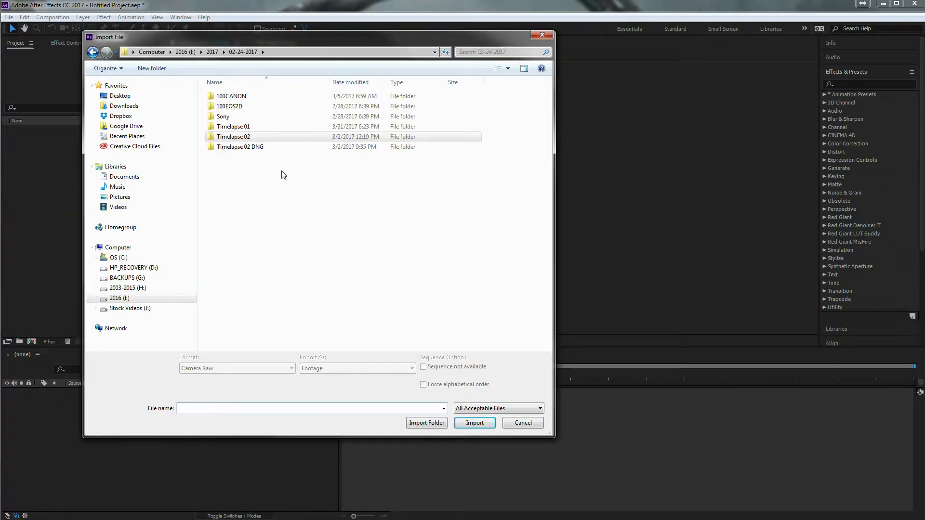
click(235, 127)
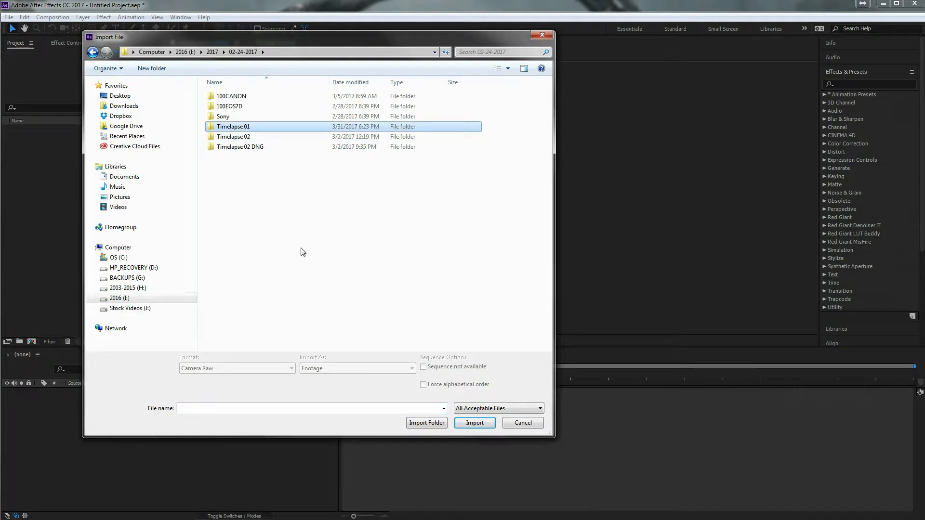
double_click(235, 127)
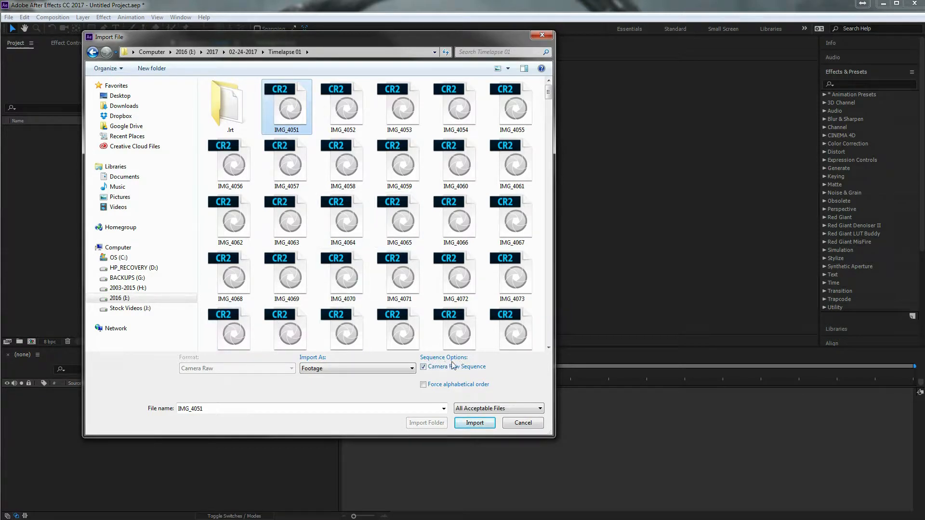
Import the photos starting at IMG_4051 as Footage with Camera Raw Sequence enabled, accepting the existing Camera Raw settings
click(423, 367)
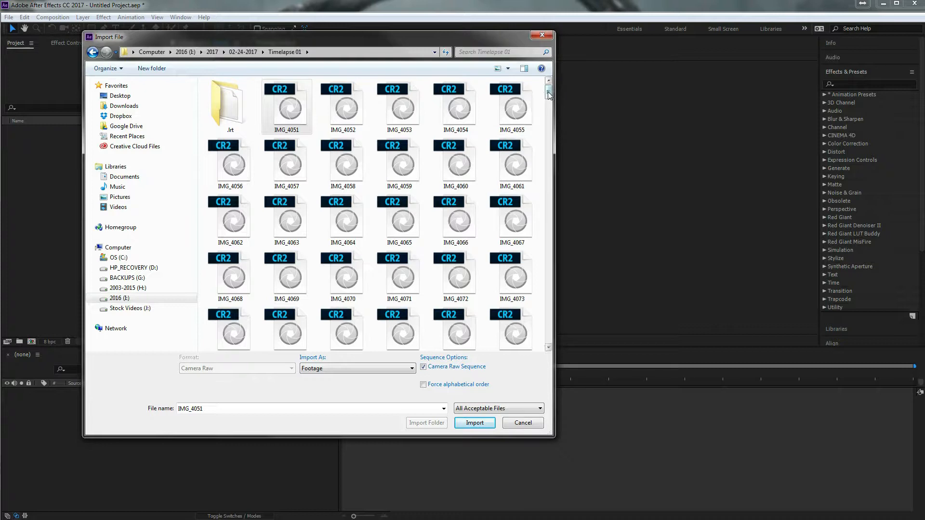
mouse_move(547, 94)
mouse_down()
mouse_move(545, 116)
mouse_move(546, 90)
mouse_up()
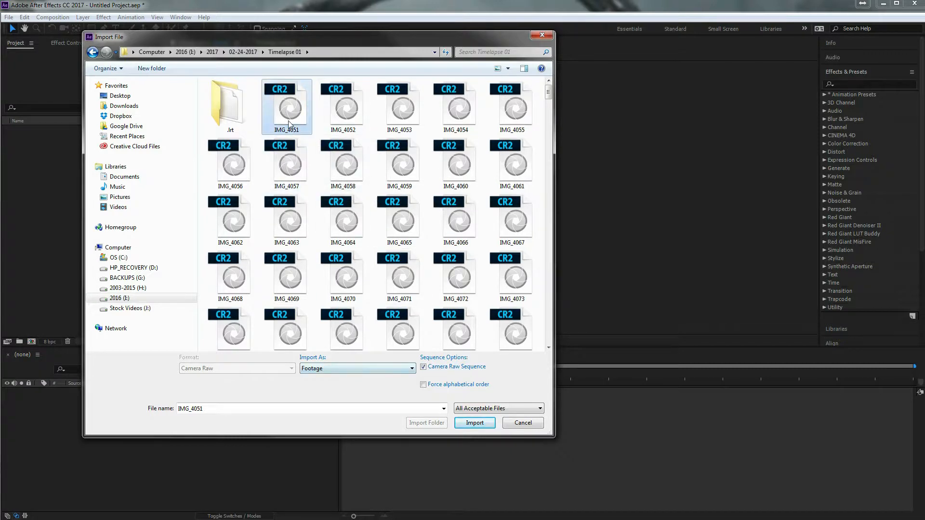
click(475, 422)
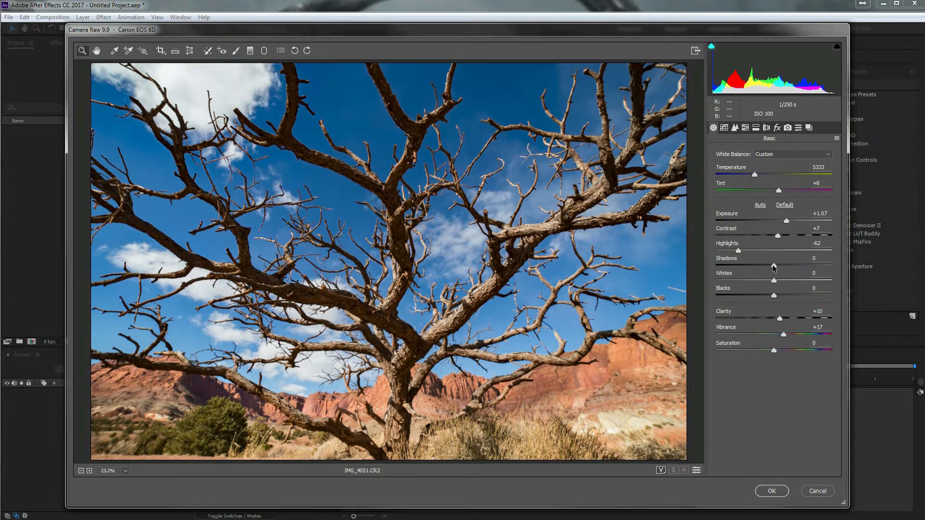
click(775, 497)
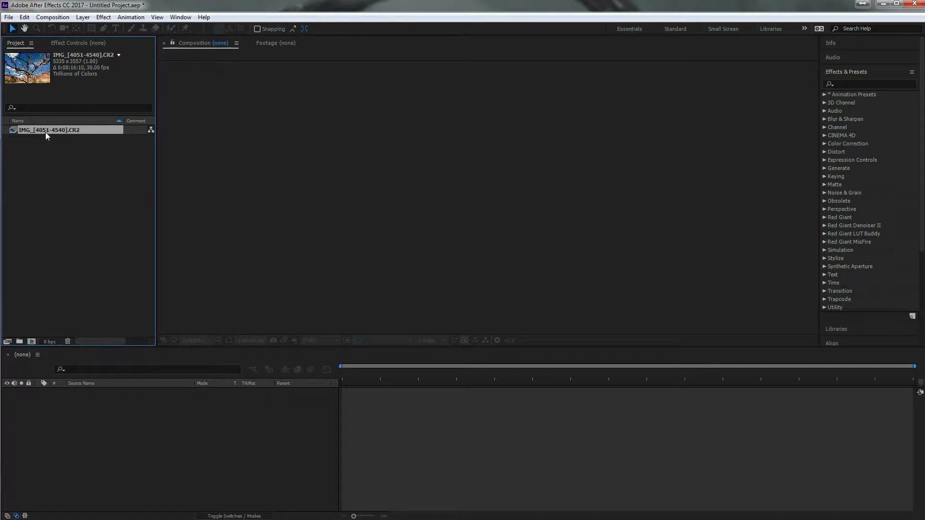
Create a new composition from the IMG_[4051-4540].CR2 footage and check frames at several points along its timeline
click(65, 256)
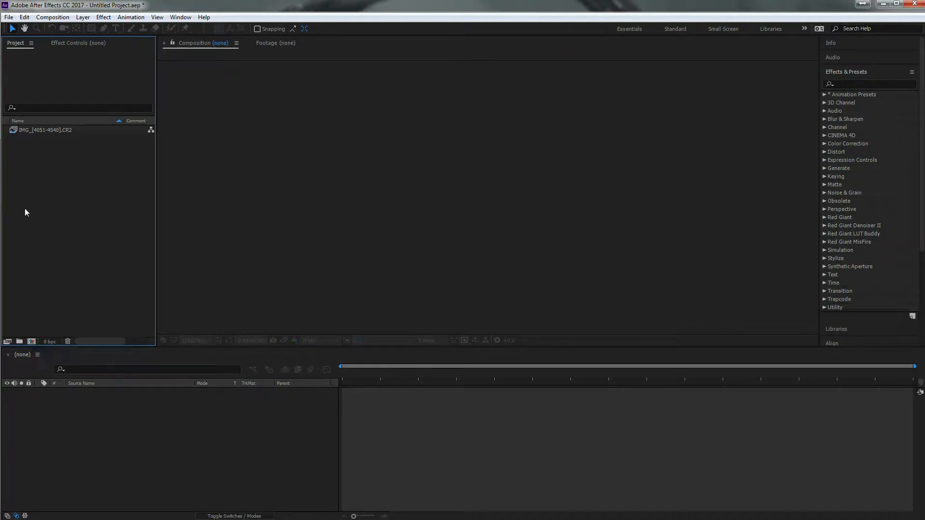
click(27, 131)
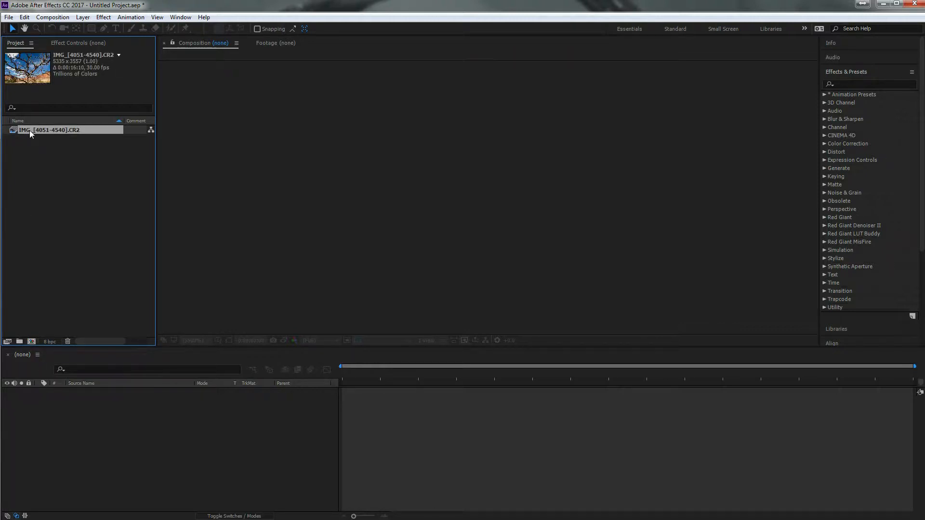
drag(30, 130, 30, 341)
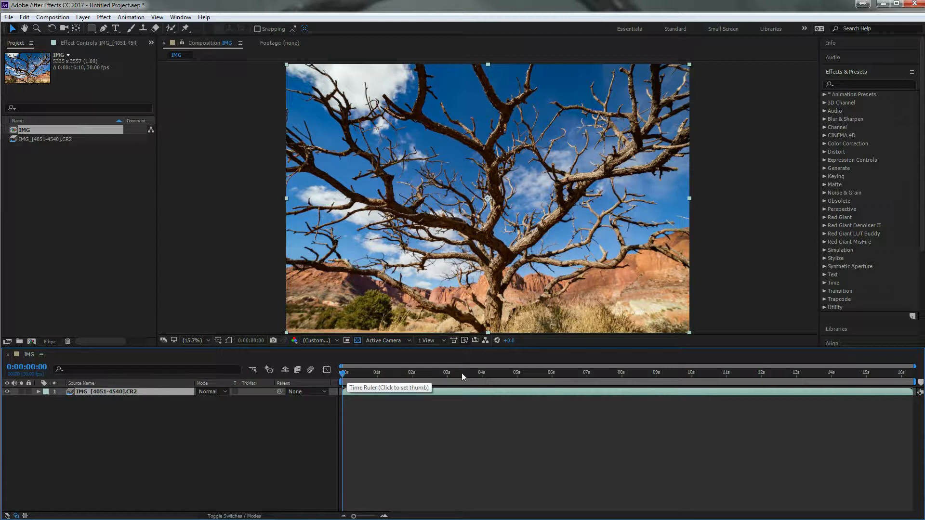
click(507, 373)
click(612, 375)
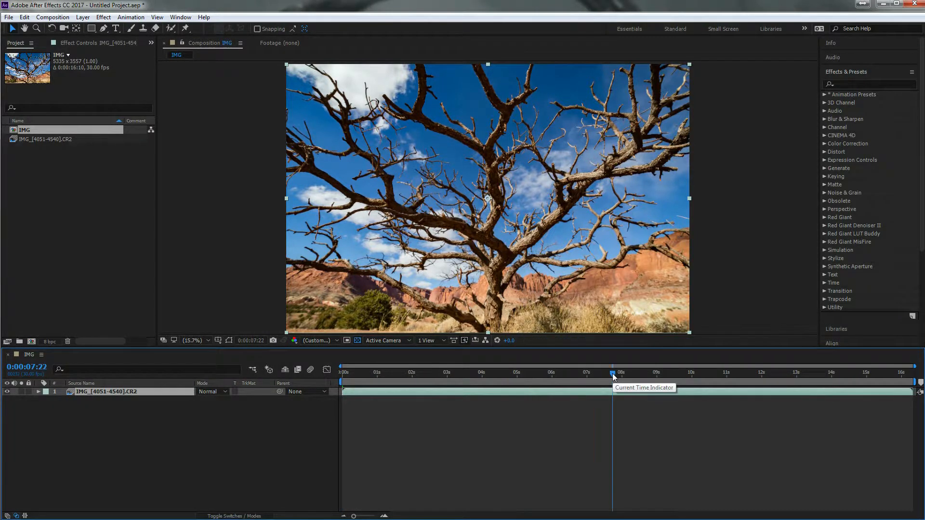
click(702, 375)
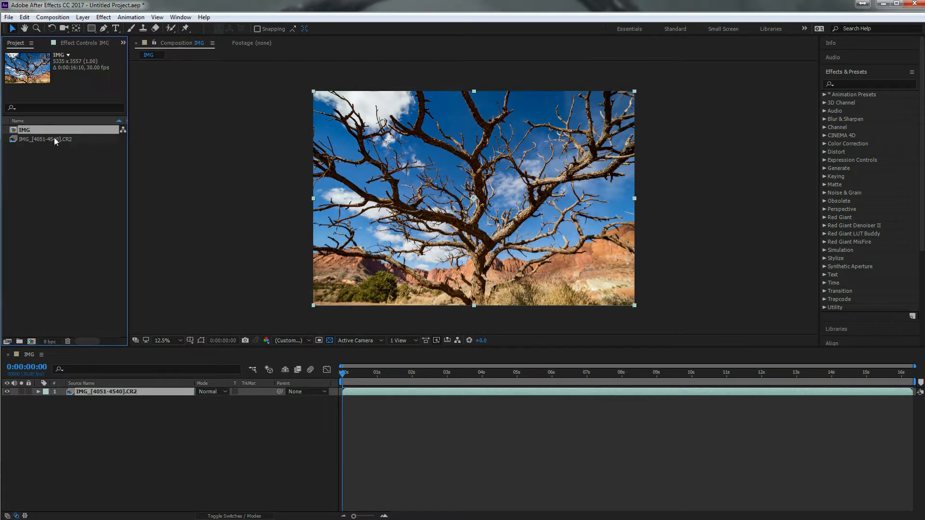
Rename the IMG composition to TL01 in its composition settings
click(61, 18)
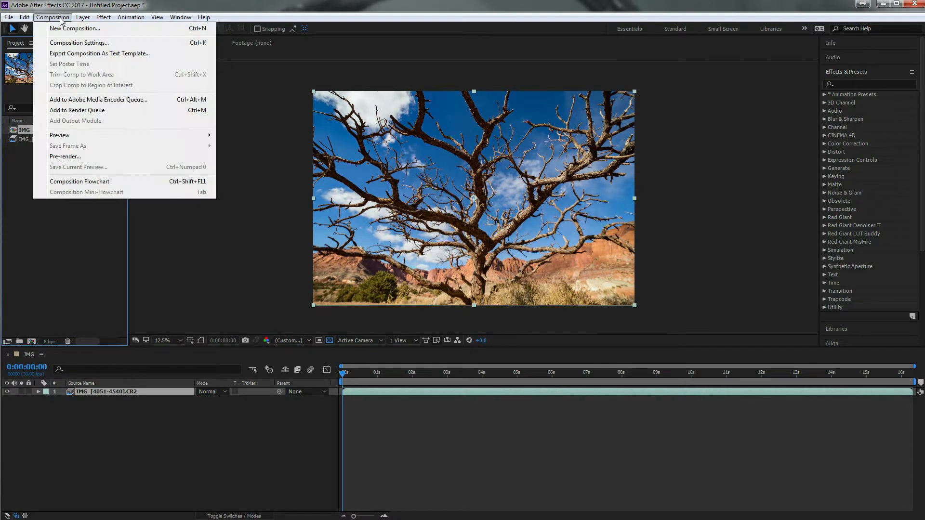
click(72, 40)
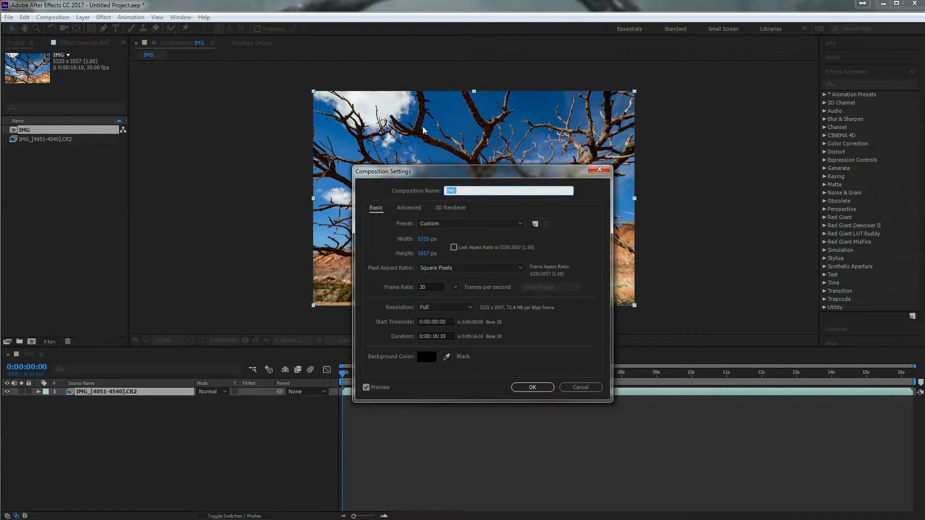
text(LT)
click(579, 239)
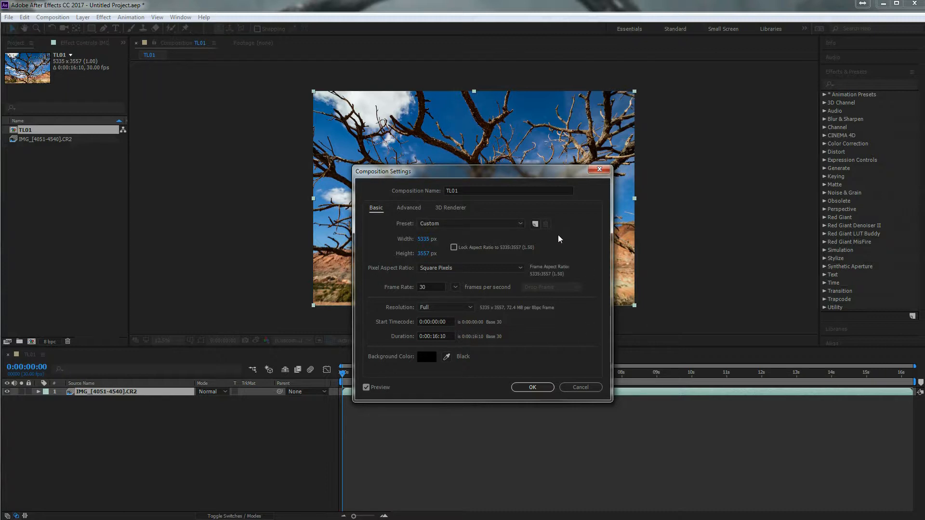
Set the TL01 composition's width to 1920 px and height to 1080 px, and apply the settings
click(428, 239)
text(1920)
key(Tab)
text(1080)
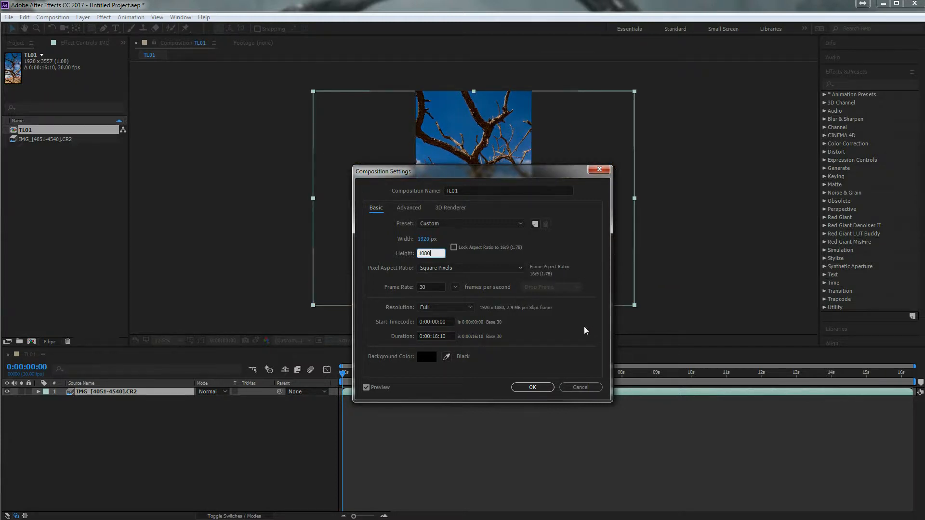
key(Tab)
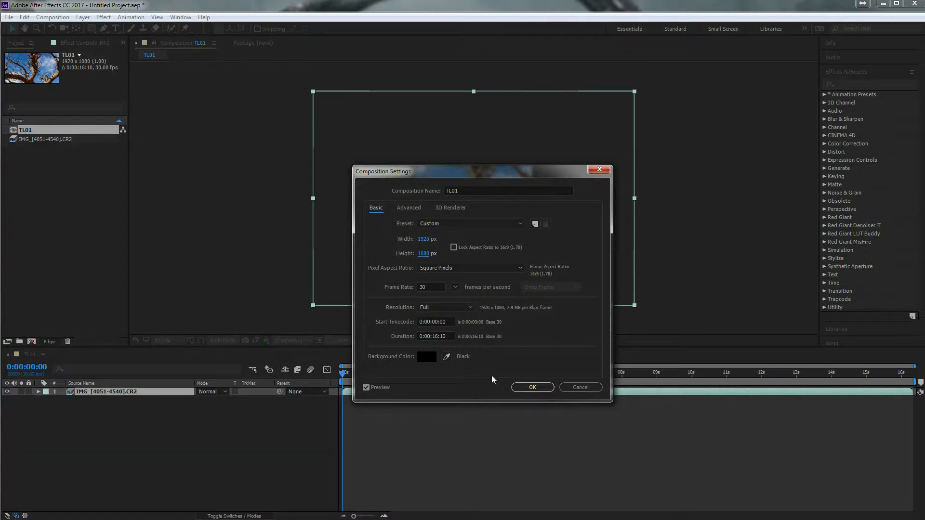
click(533, 388)
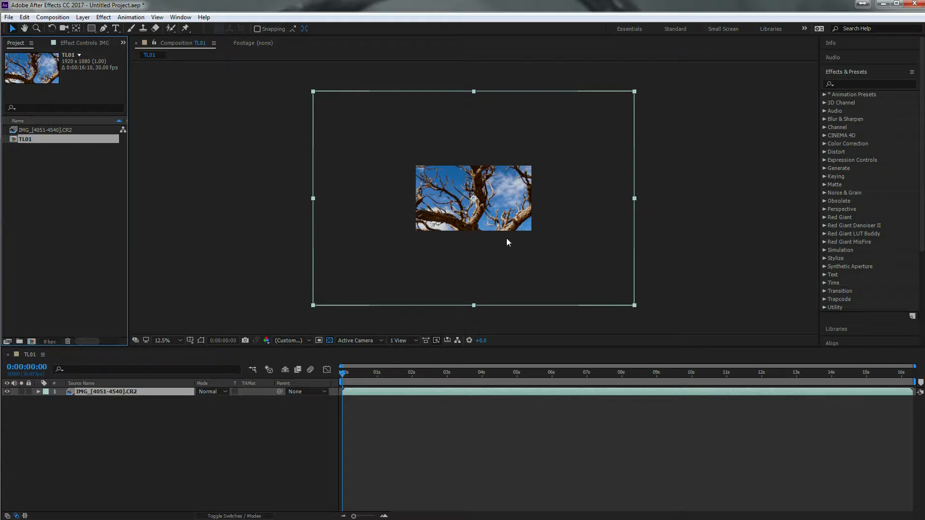
Scale the image sequence layer with Fit to Comp Width
right_click(482, 208)
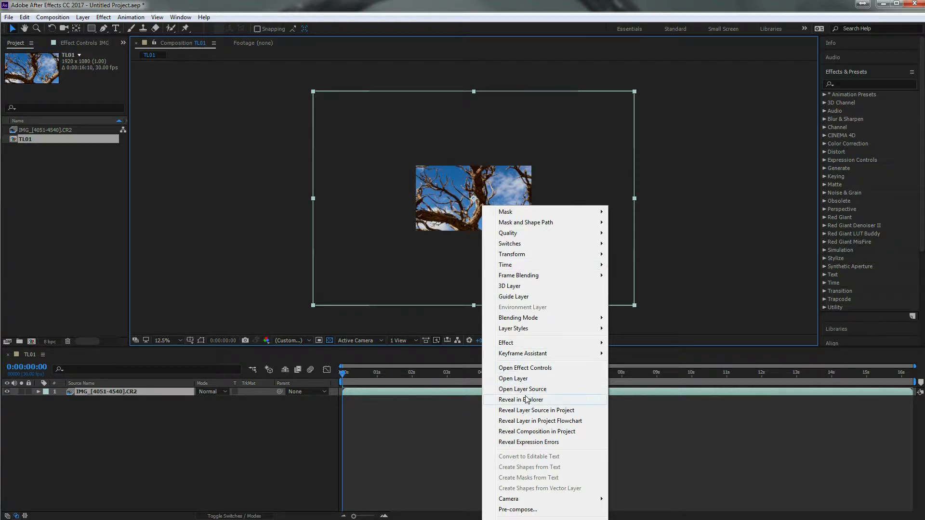
mouse_move(530, 259)
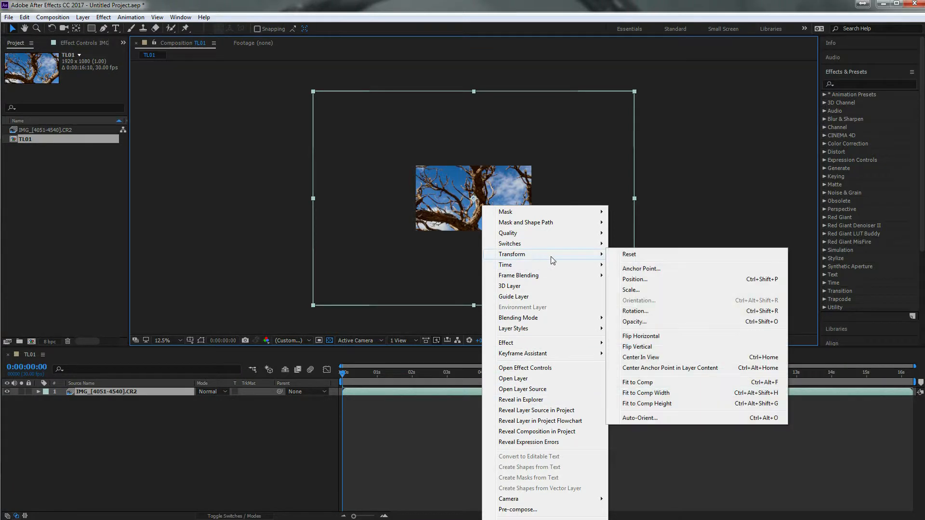
click(660, 394)
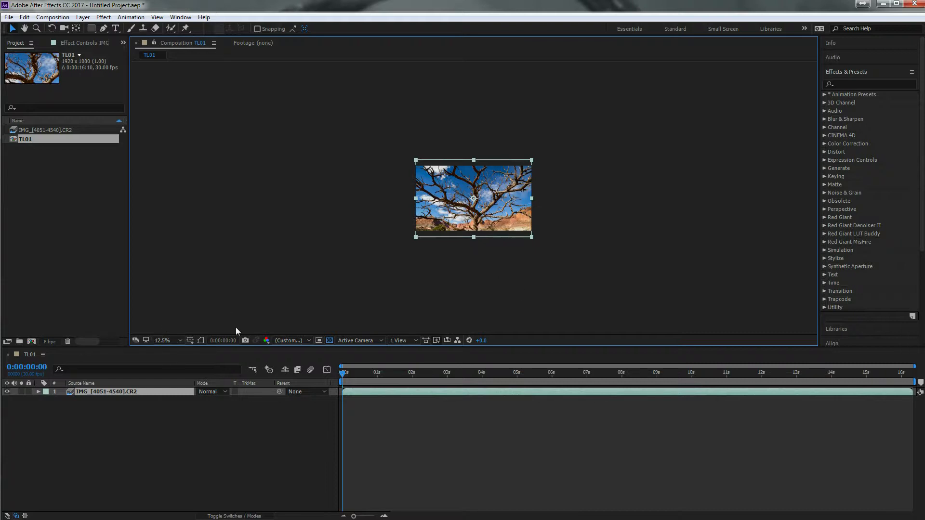
Move the image sequence layer slightly upward so more of the foreground falls inside the composition frame
key(period)
key(period)
key(comma)
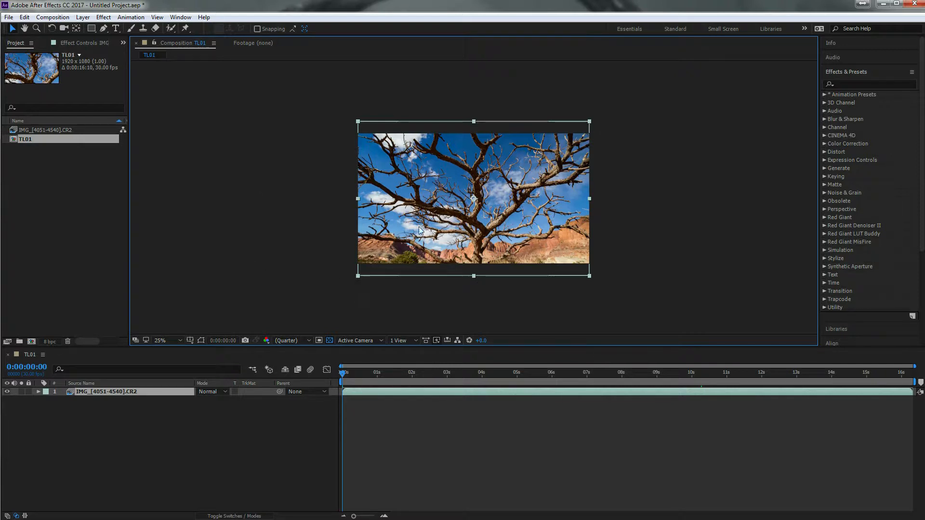
drag(419, 229, 470, 234)
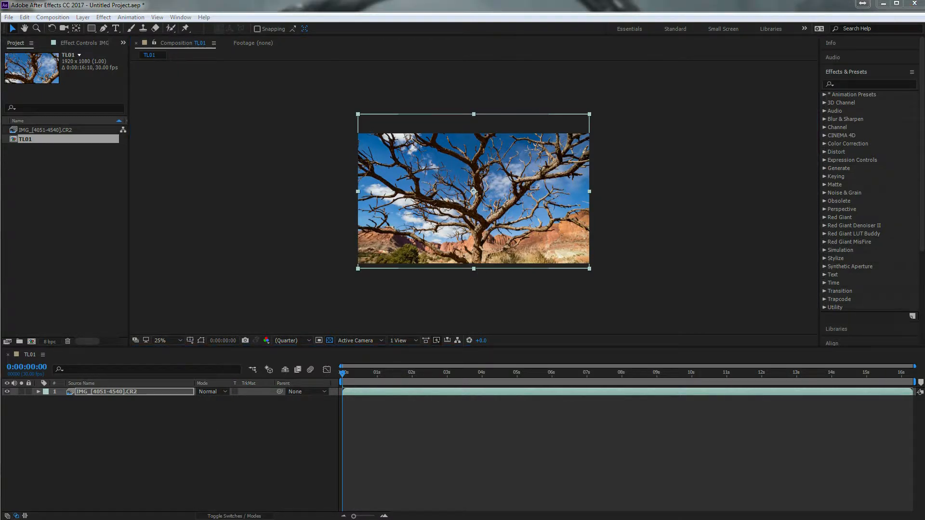
Expand the image sequence layer in the TL01 timeline to reveal its Transform properties
click(137, 455)
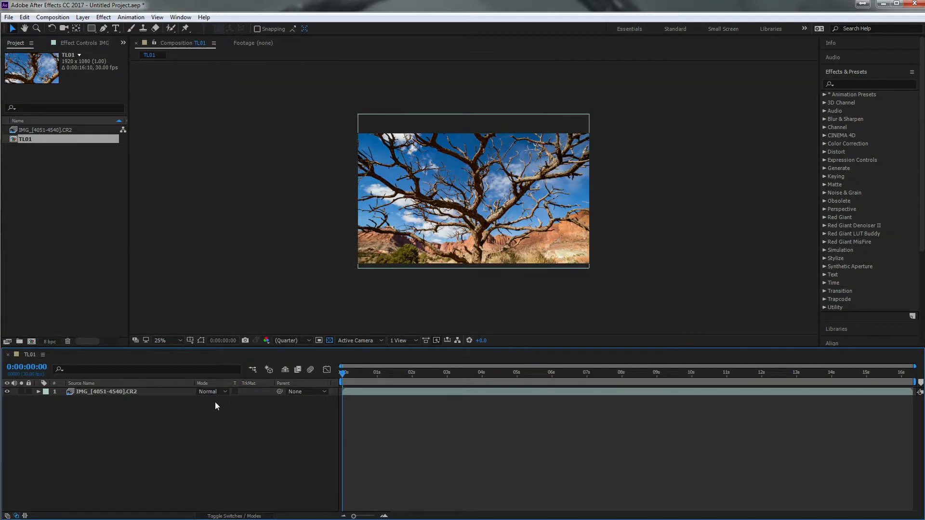
click(68, 174)
double_click(25, 135)
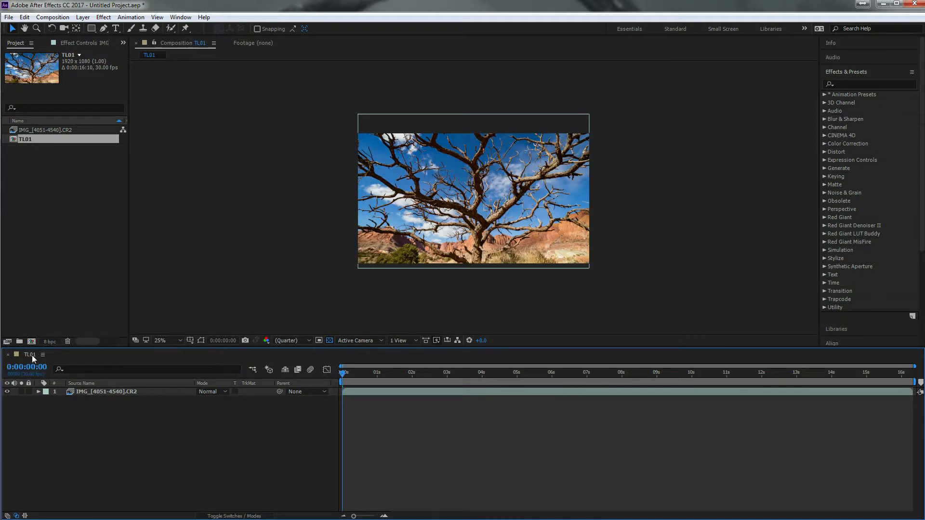
click(38, 391)
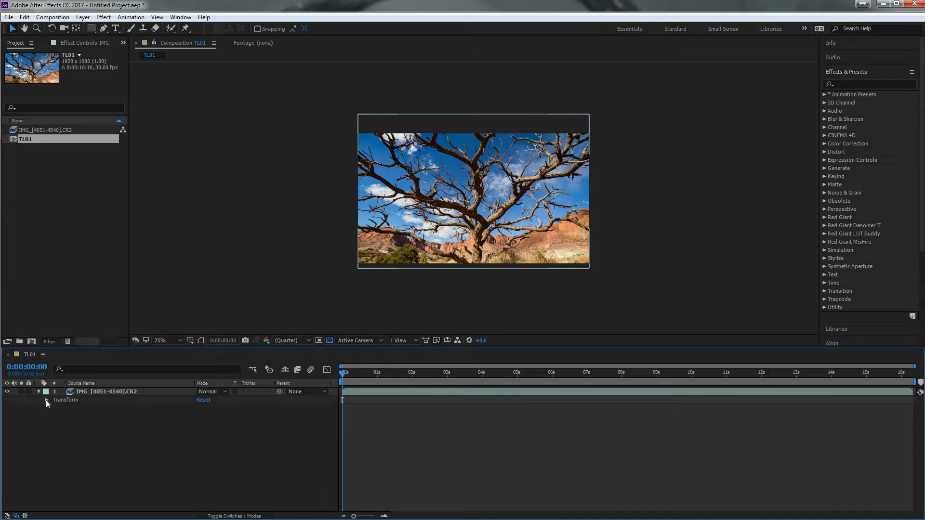
click(46, 400)
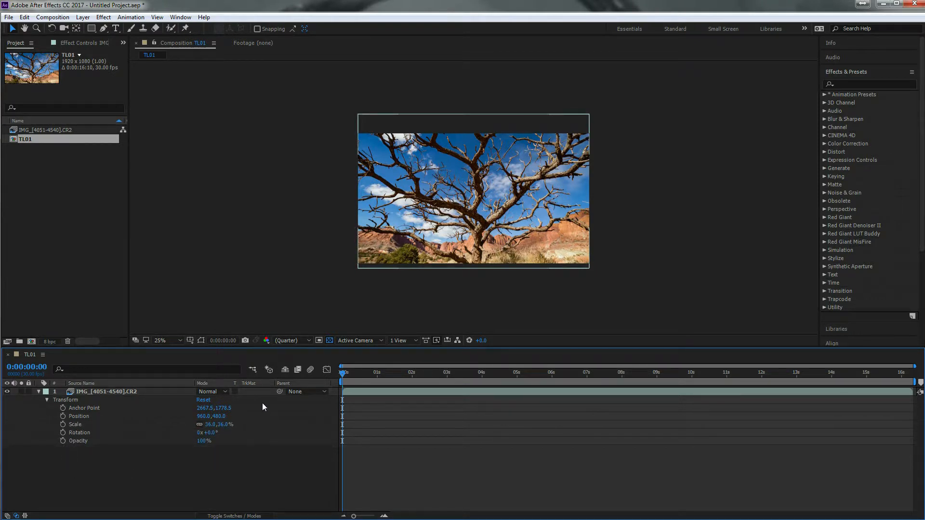
Try enlarging the image sequence layer freehand to about 38.5 by 41.4% scale at the first frame
drag(441, 233, 440, 232)
mouse_move(588, 267)
mouse_down()
mouse_move(611, 285)
mouse_move(596, 280)
mouse_up()
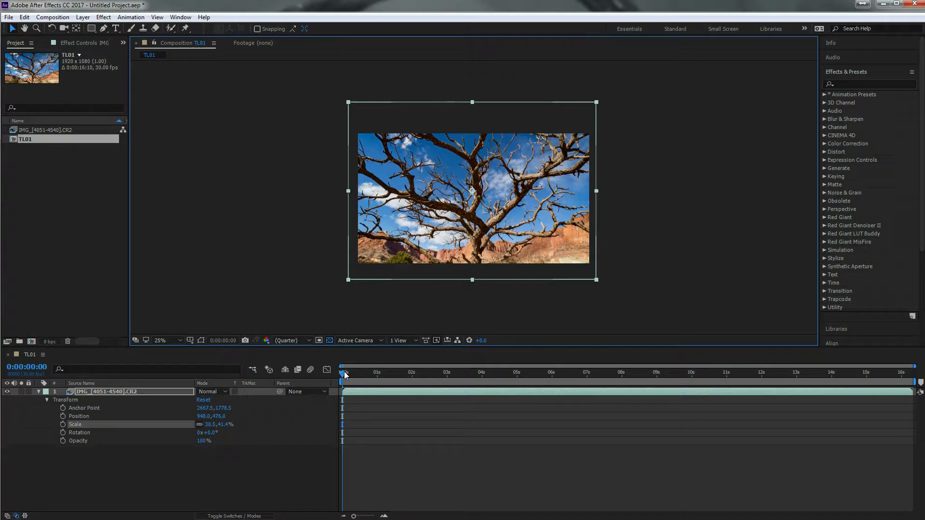
mouse_move(345, 375)
mouse_down()
mouse_move(369, 377)
mouse_move(331, 383)
mouse_up()
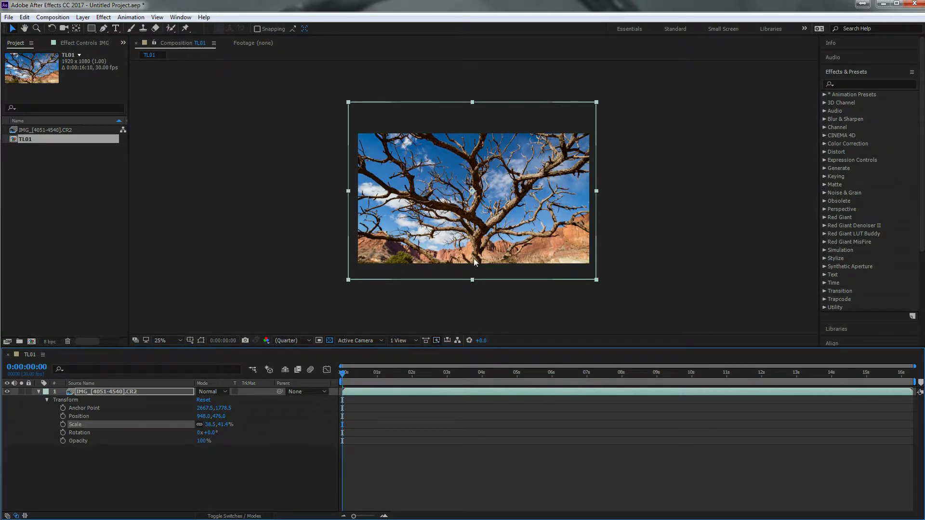
Refit the image sequence layer with Fit to Comp Width and move it down to a position of about 960, 612
right_click(513, 241)
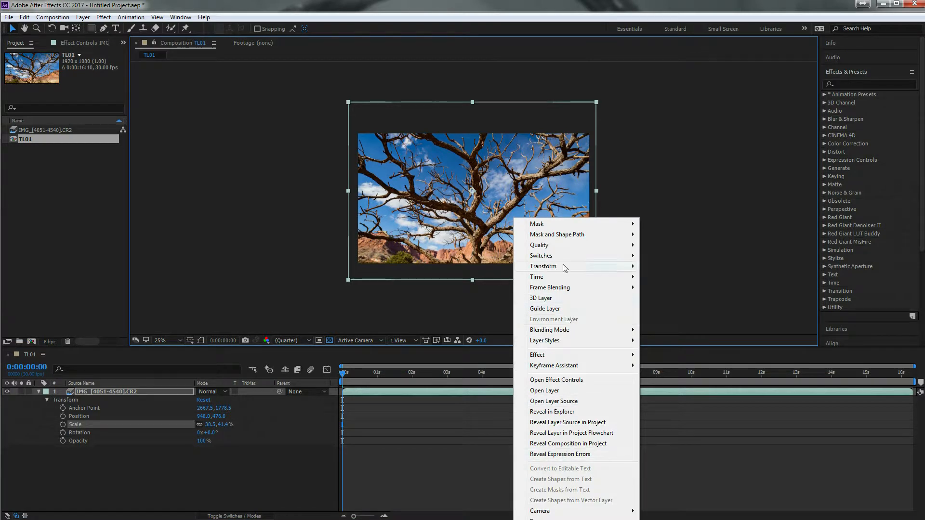
mouse_move(566, 267)
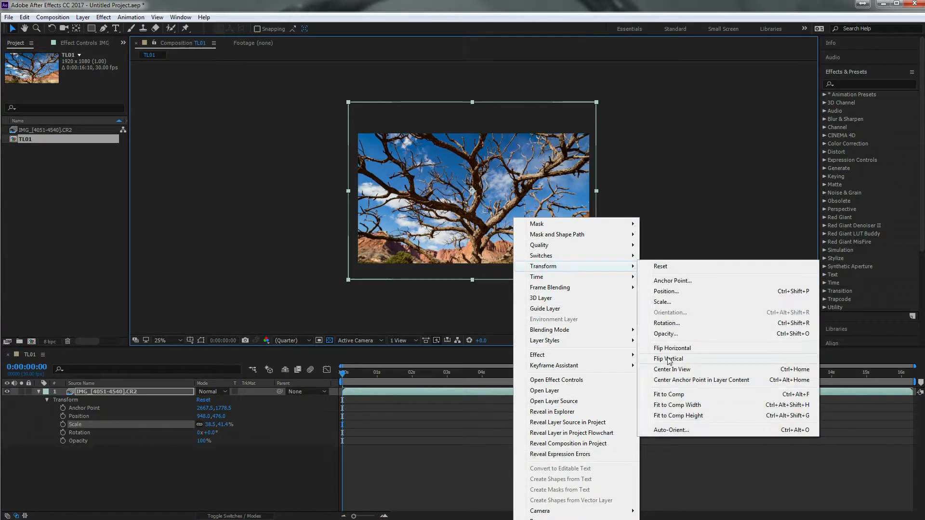
click(674, 405)
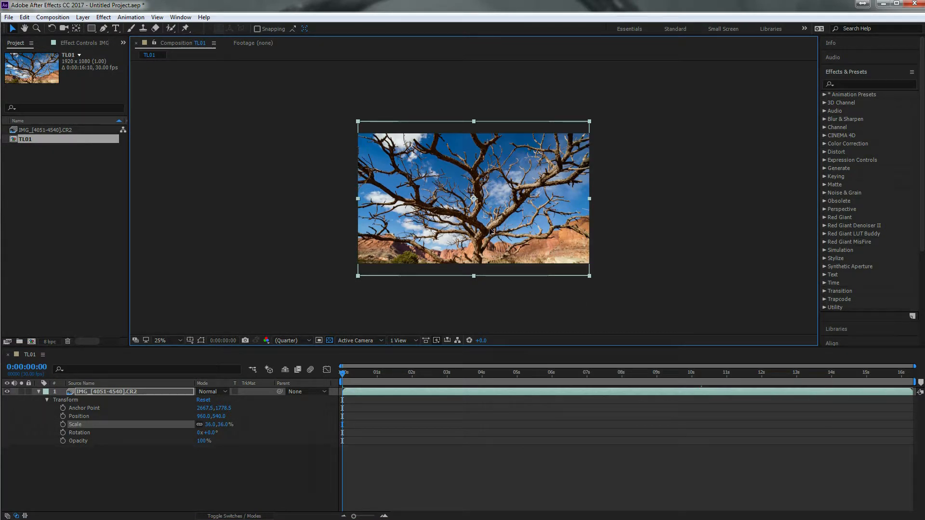
drag(490, 229, 489, 238)
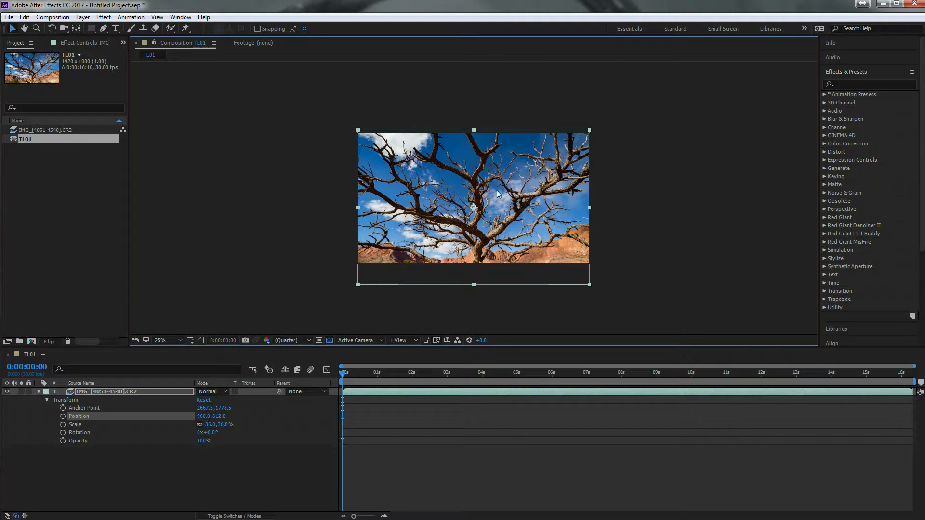
Set starting keyframes for the image sequence layer's Position and Scale at 0:00:00:00
click(63, 416)
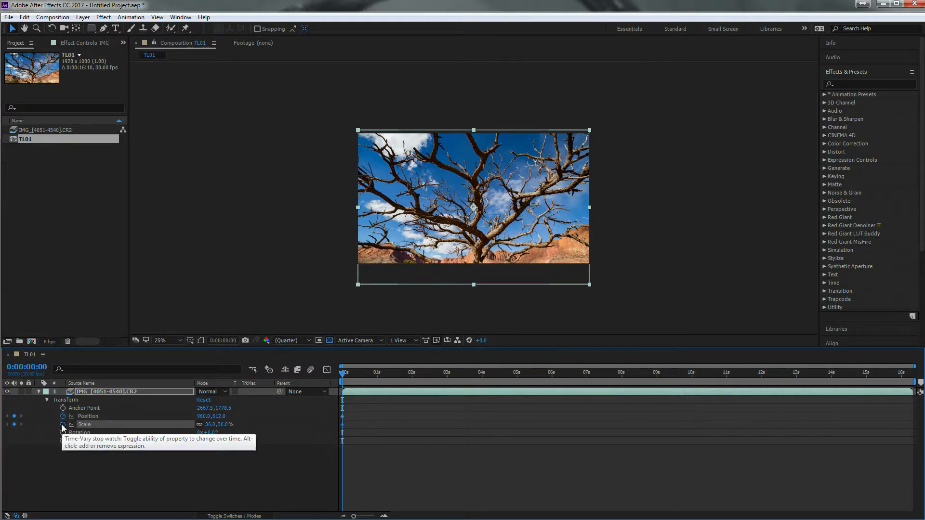
click(62, 425)
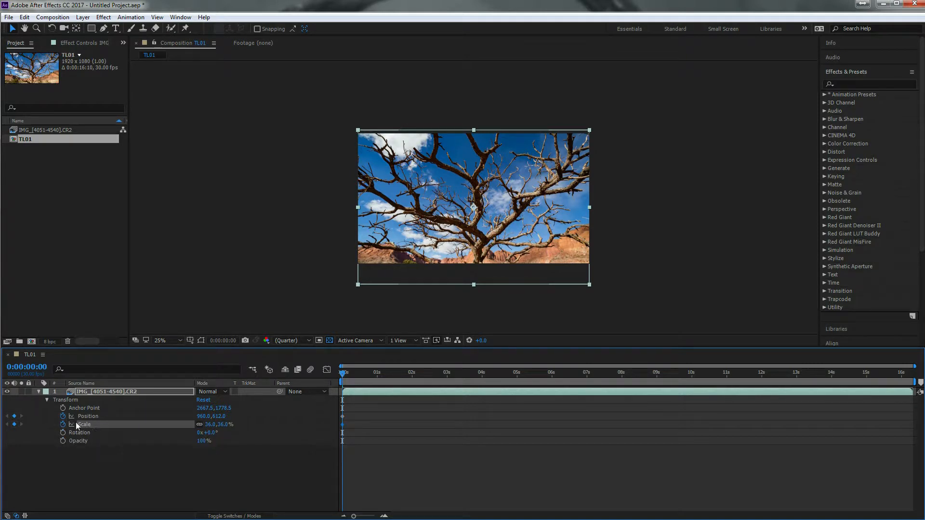
click(62, 424)
click(63, 426)
At 0:00:16:09, scale the image sequence layer proportionally to about 40.5% and move it up to a position of about 968, 404
drag(340, 377, 915, 415)
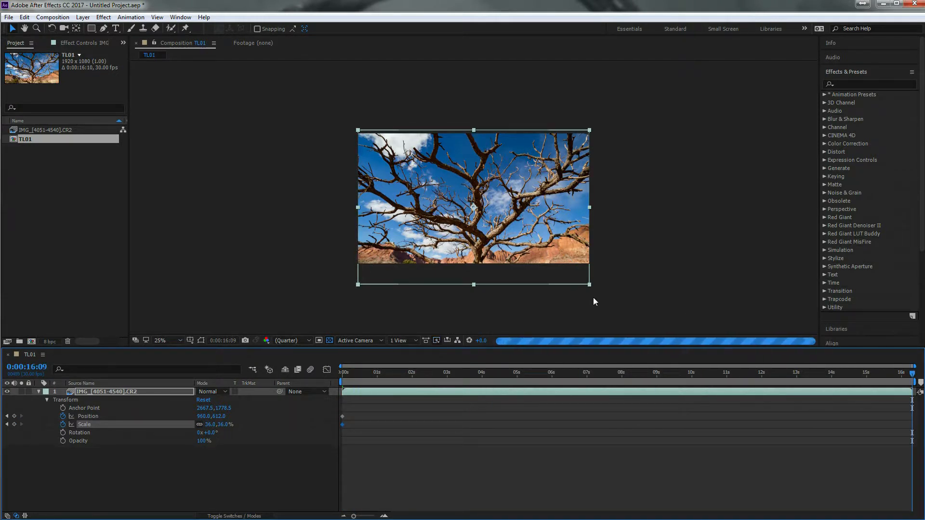
click(517, 247)
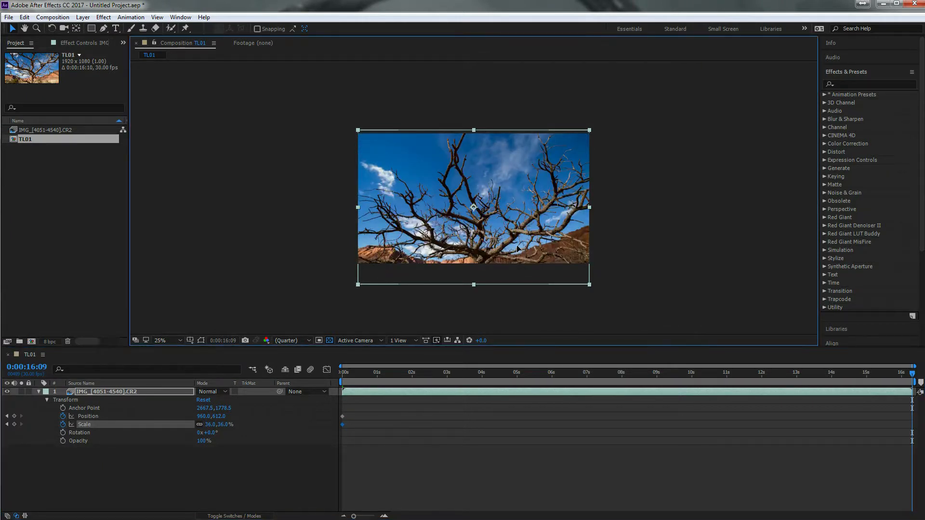
drag(517, 248, 517, 231)
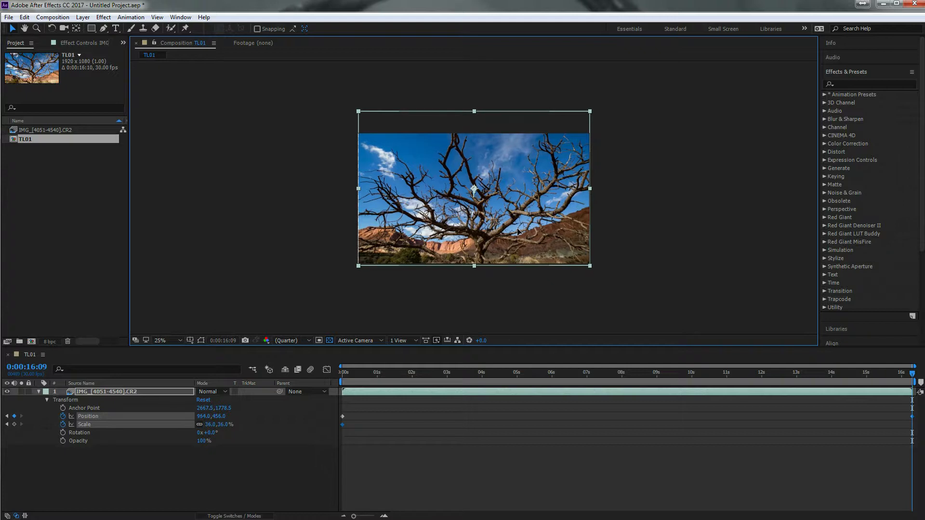
key(Left)
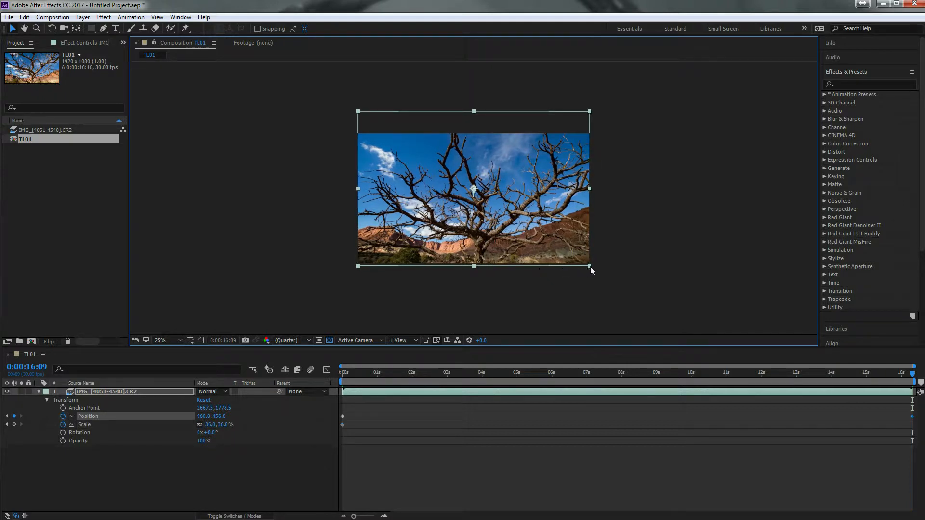
drag(588, 264, 604, 277)
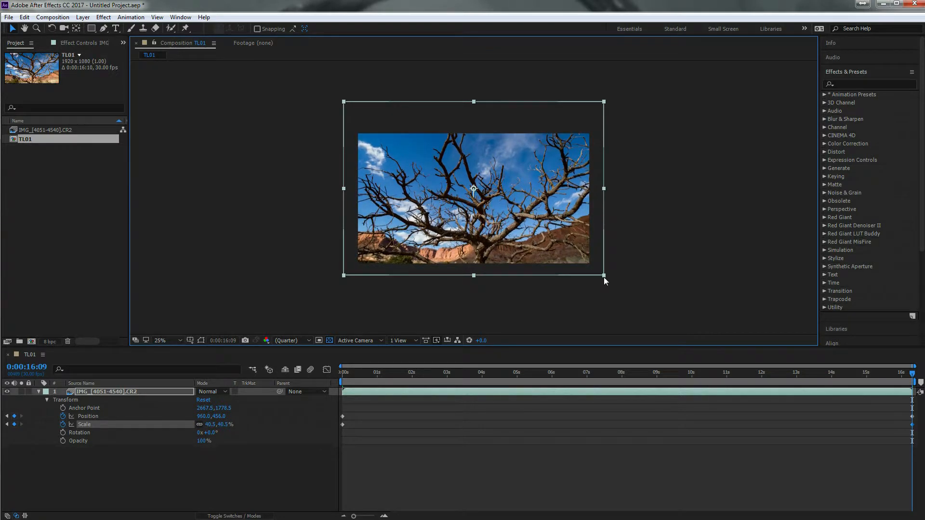
drag(503, 240, 504, 233)
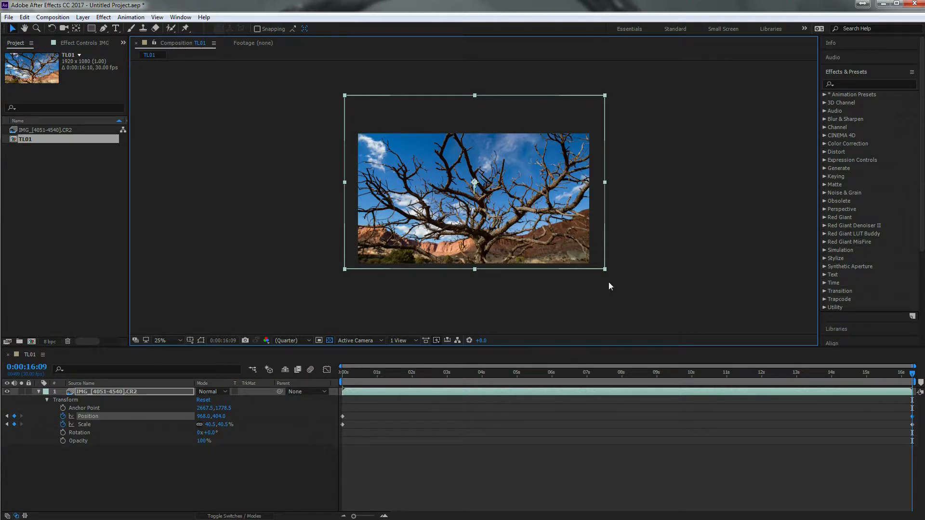
Scrub through the TL01 timeline to check the animated pan and zoom at several points
click(912, 377)
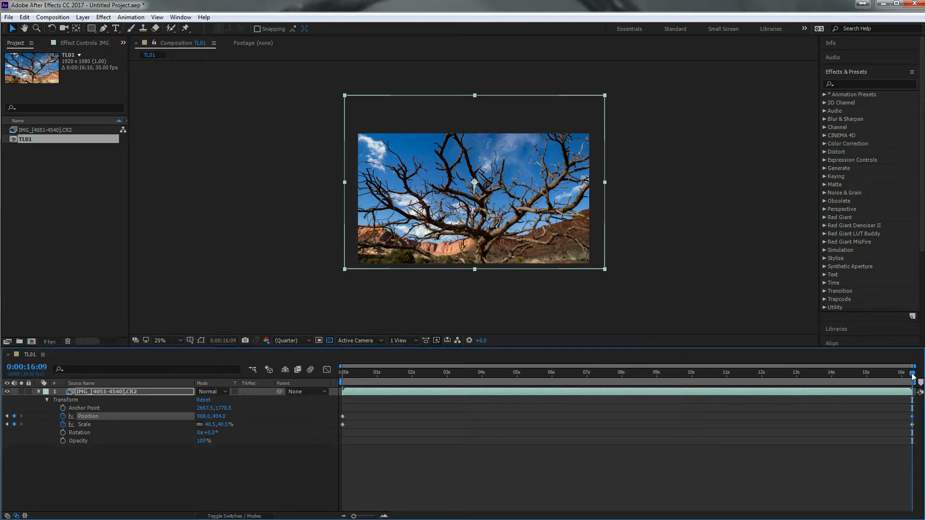
drag(912, 378, 447, 377)
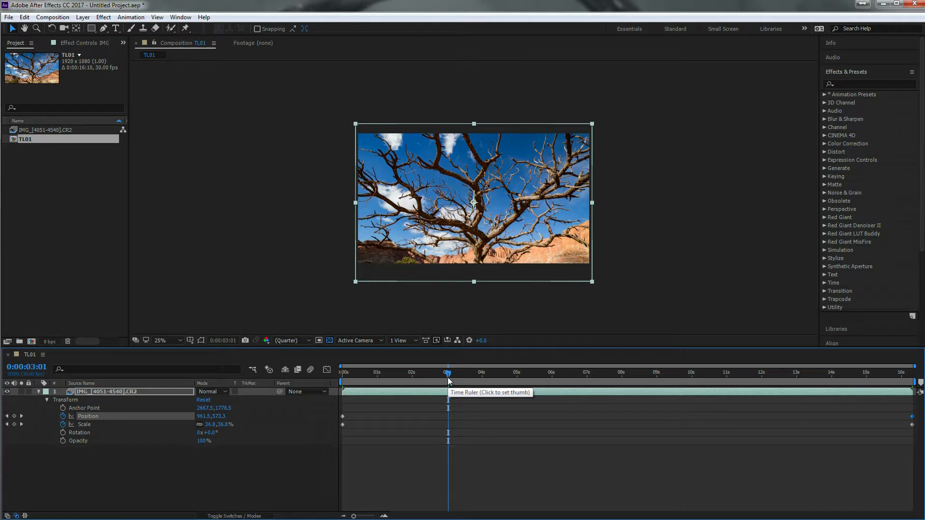
drag(448, 381, 569, 380)
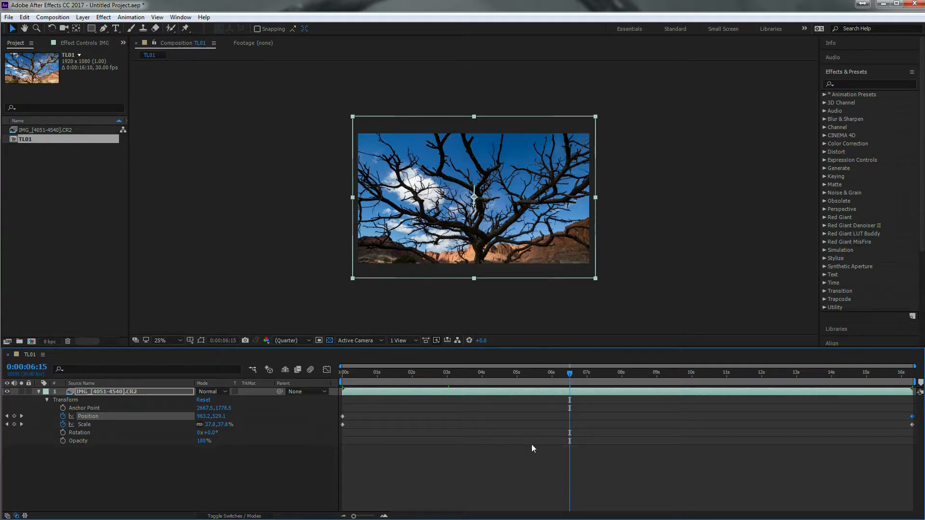
drag(573, 380, 685, 380)
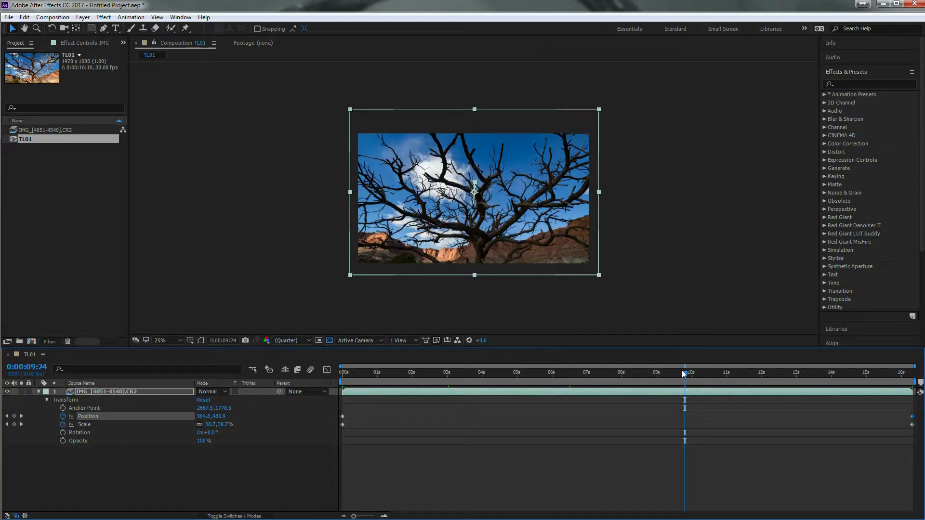
drag(685, 373, 782, 381)
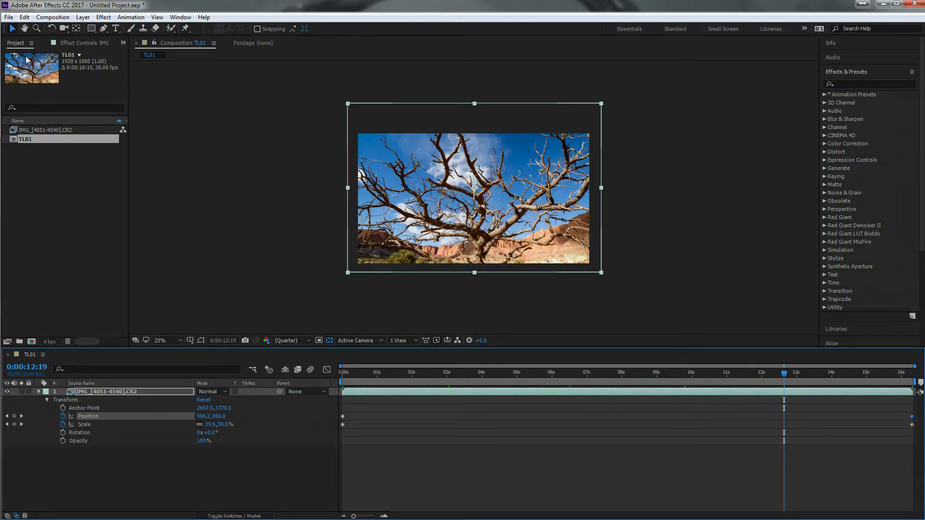
Save the project as Test in the Documents library
click(9, 18)
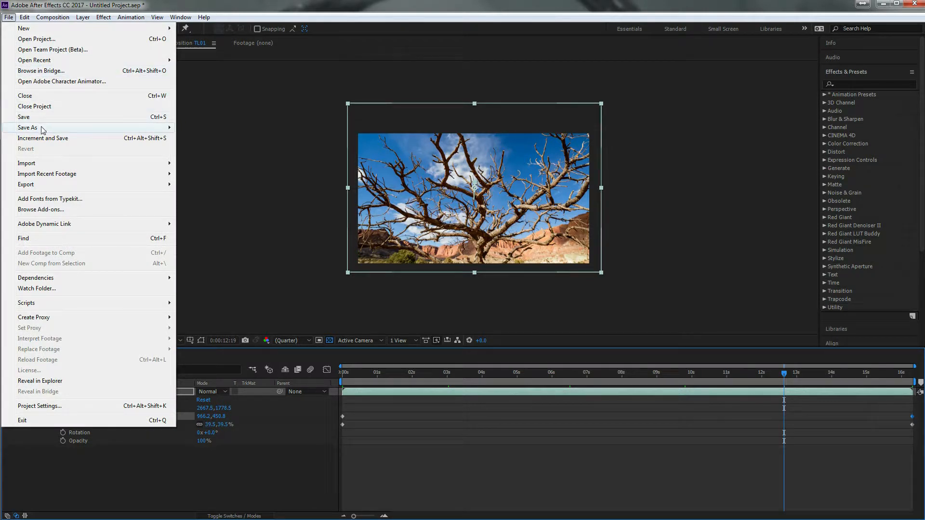
mouse_move(43, 130)
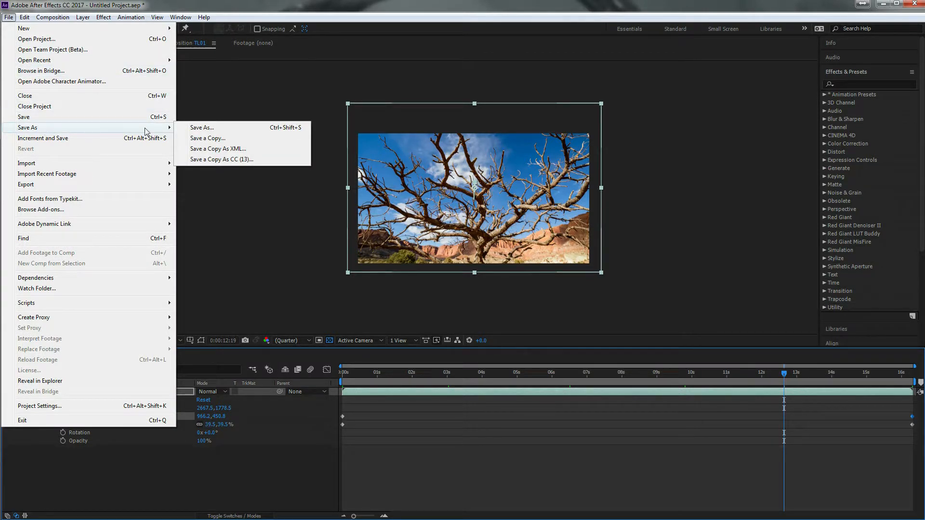
click(203, 128)
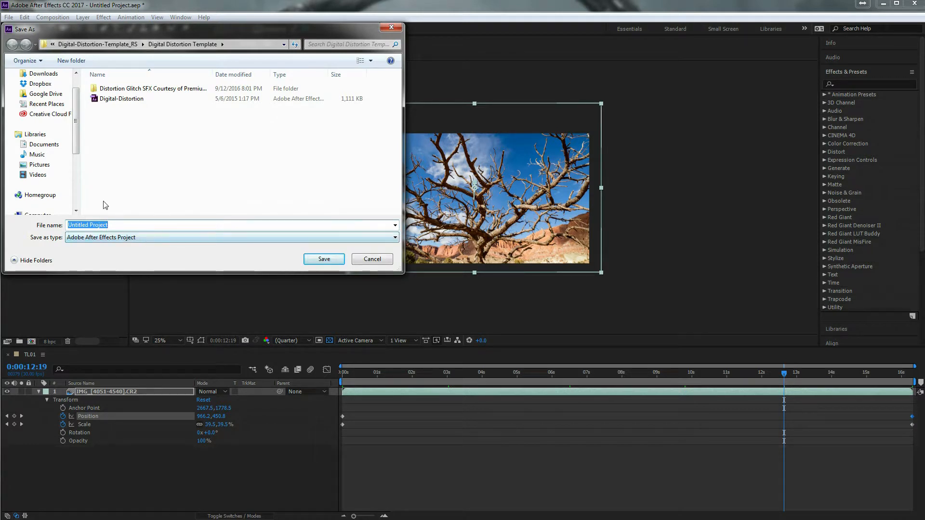
click(44, 145)
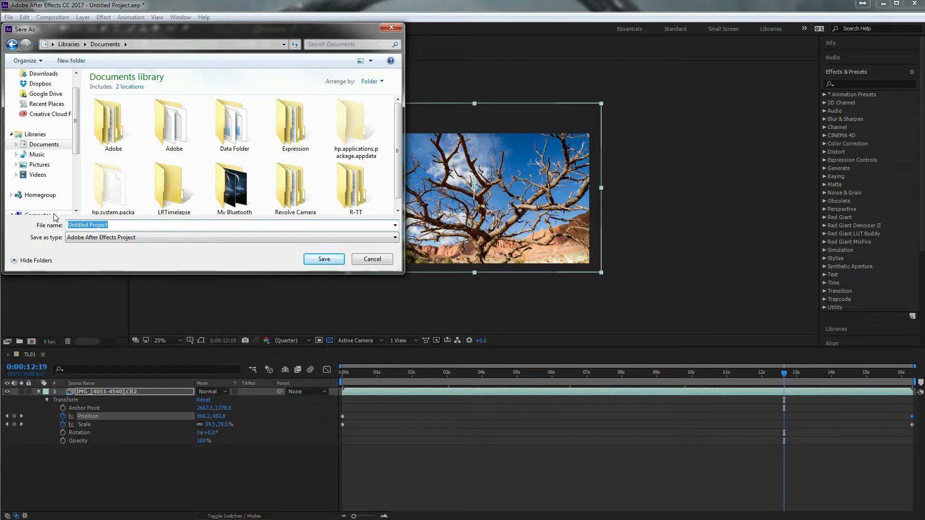
text(Test)
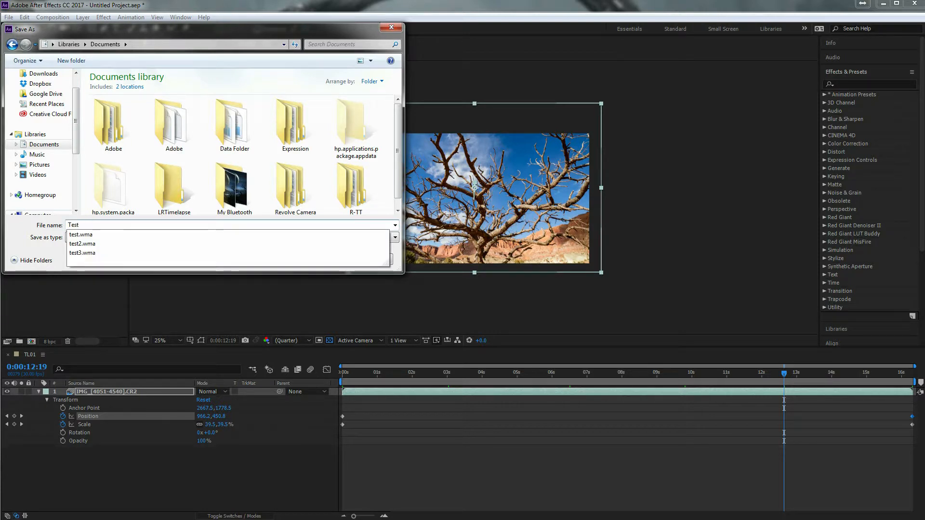
key(Return)
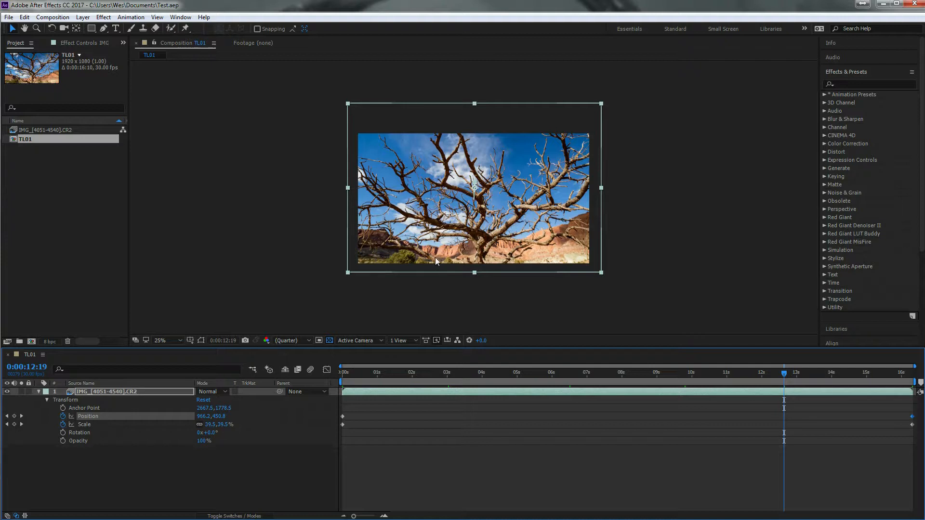
Import the Camera Raw sequence starting at WJA05522 from the Timelapse 02 DNG folder with its existing raw settings, and create a composition from it
double_click(62, 201)
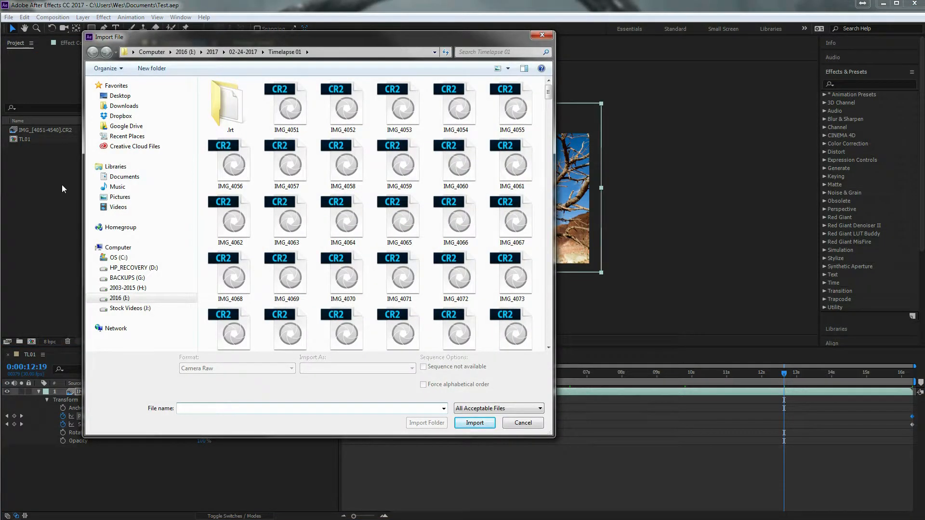
click(243, 52)
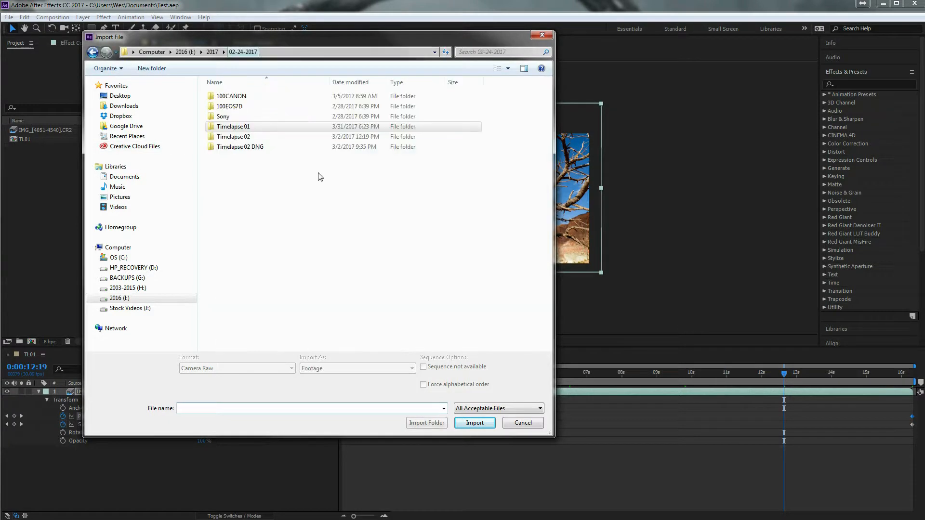
double_click(241, 146)
click(287, 108)
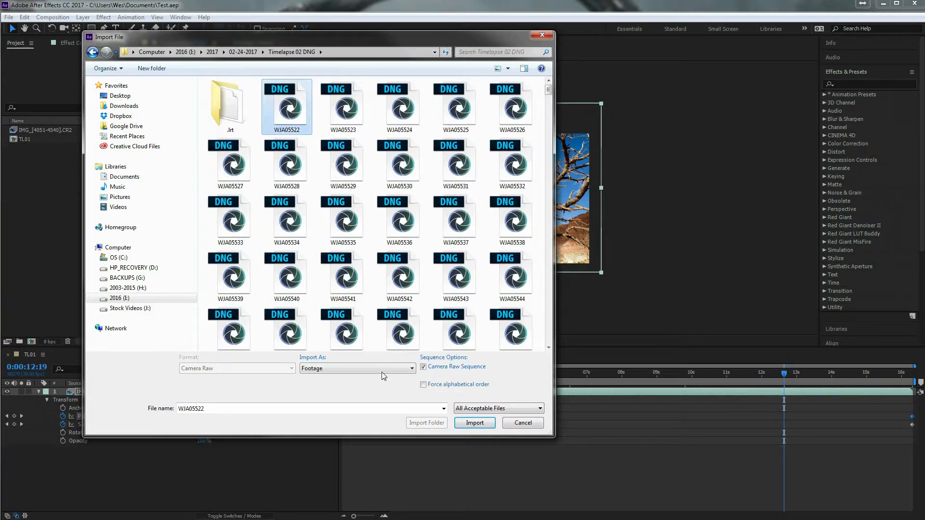
click(477, 423)
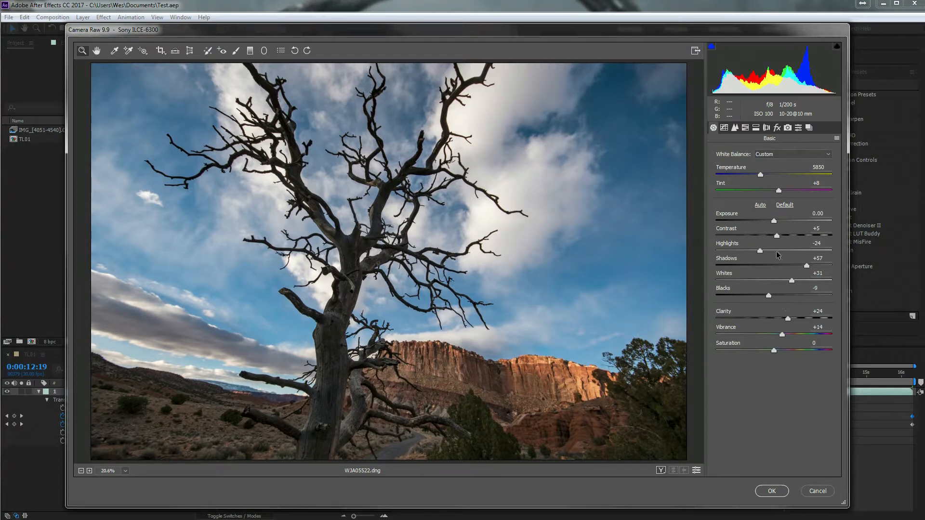
click(771, 490)
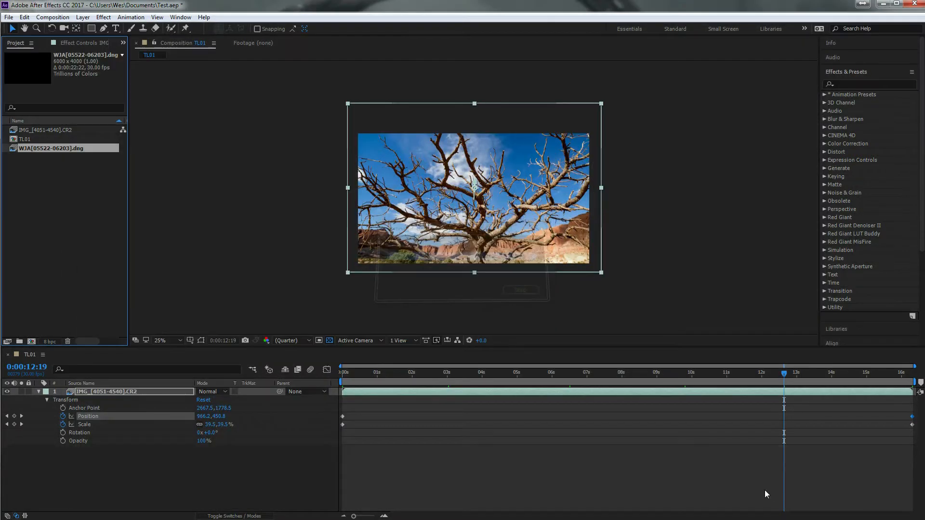
drag(44, 150, 32, 342)
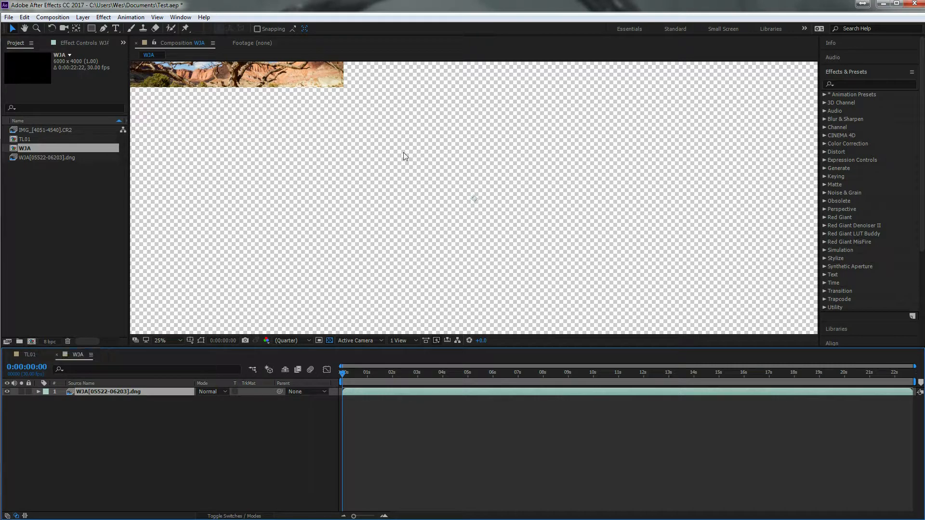
Rename the WJA composition to WJA02 and set its frame size to 1920 x 1080 px
click(53, 17)
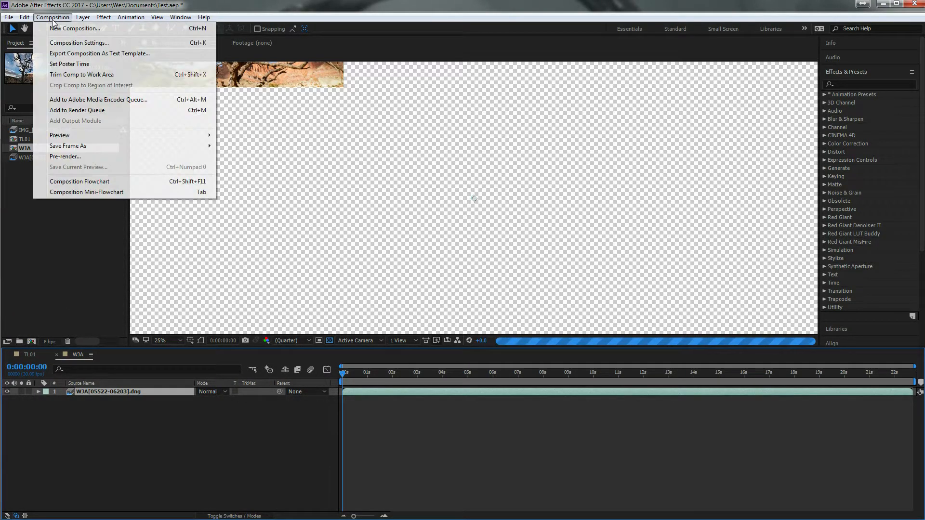
click(70, 41)
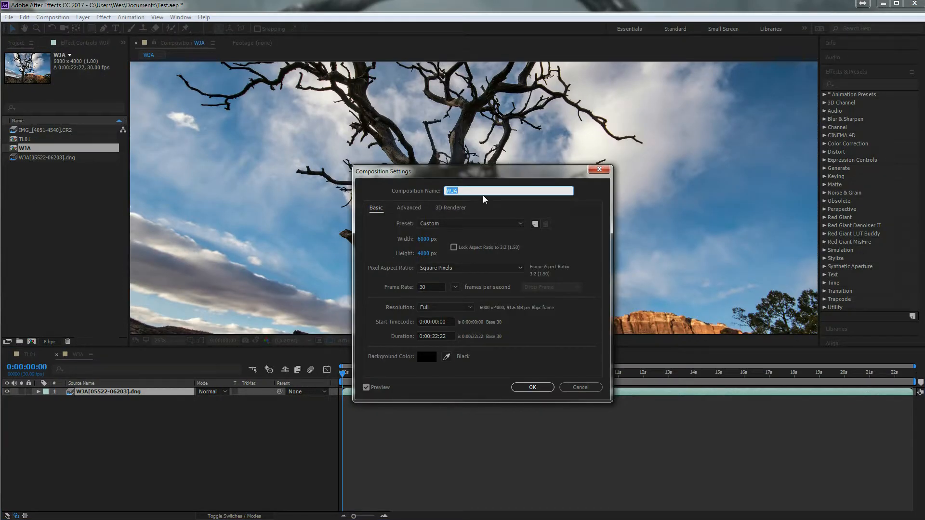
key(Right)
text(02)
click(422, 240)
text(1920)
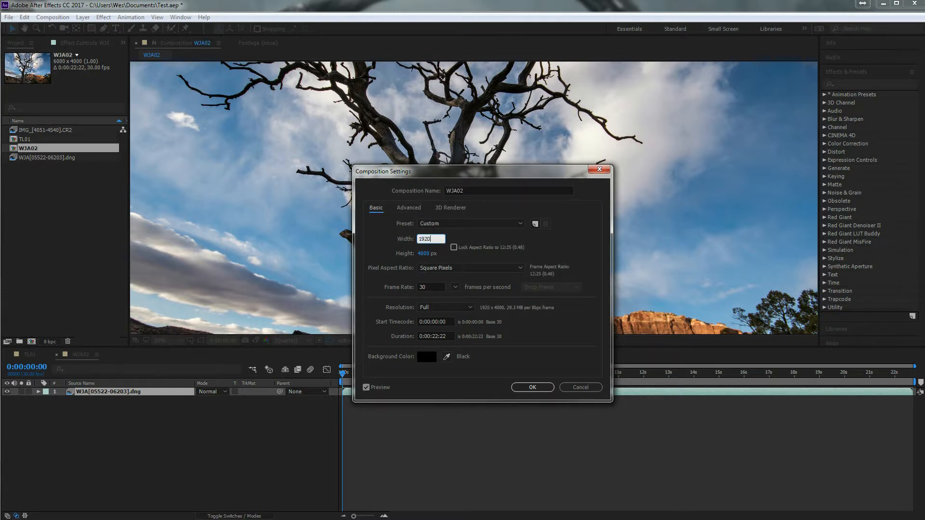
key(Tab)
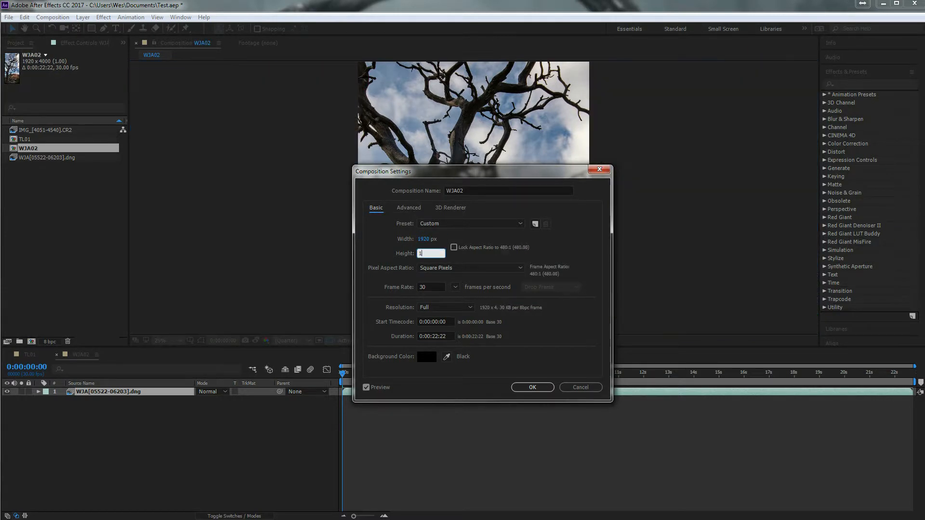
text(1080)
click(534, 388)
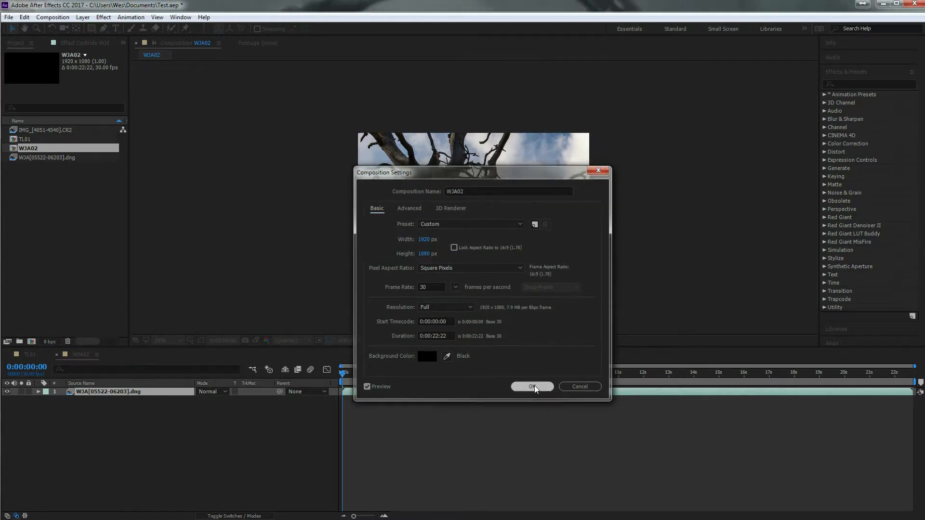
Fit the DNG sequence layer to the composition width and move it up slightly, keeping its lower edge just below the frame
right_click(491, 240)
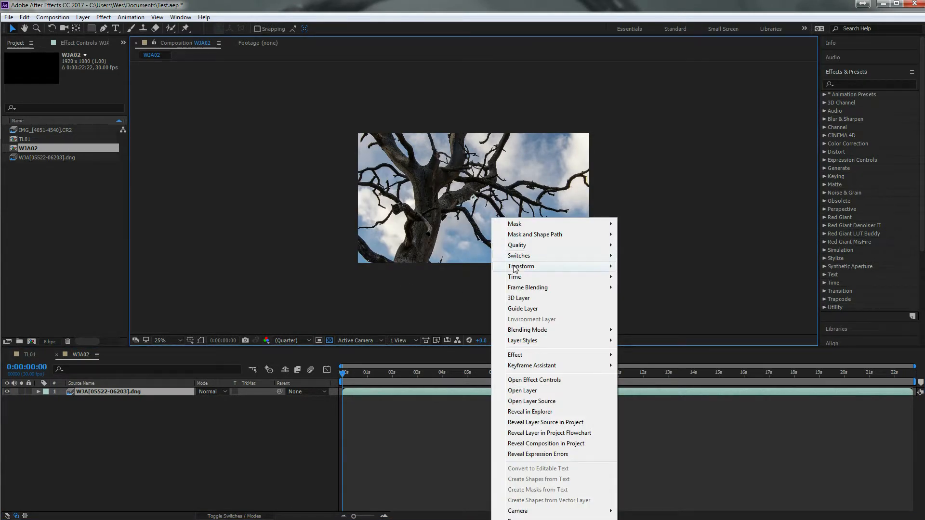
mouse_move(547, 267)
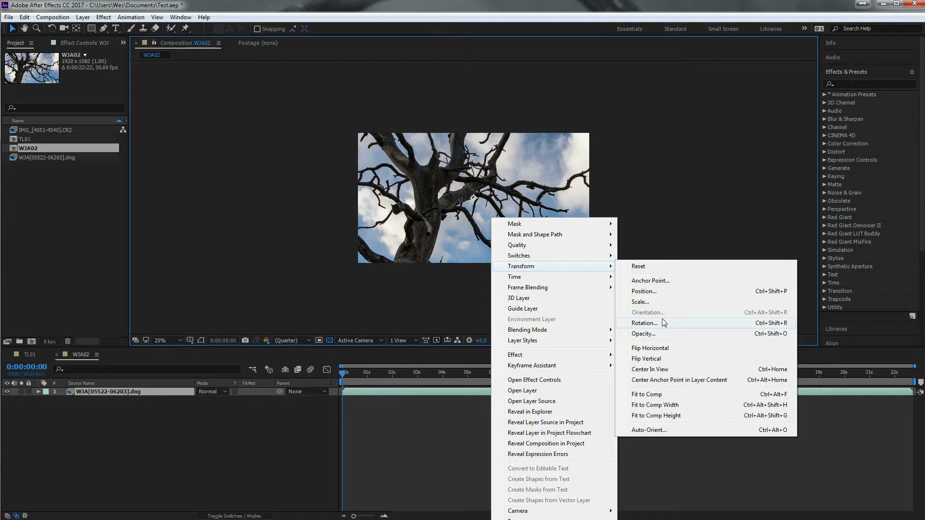
click(676, 407)
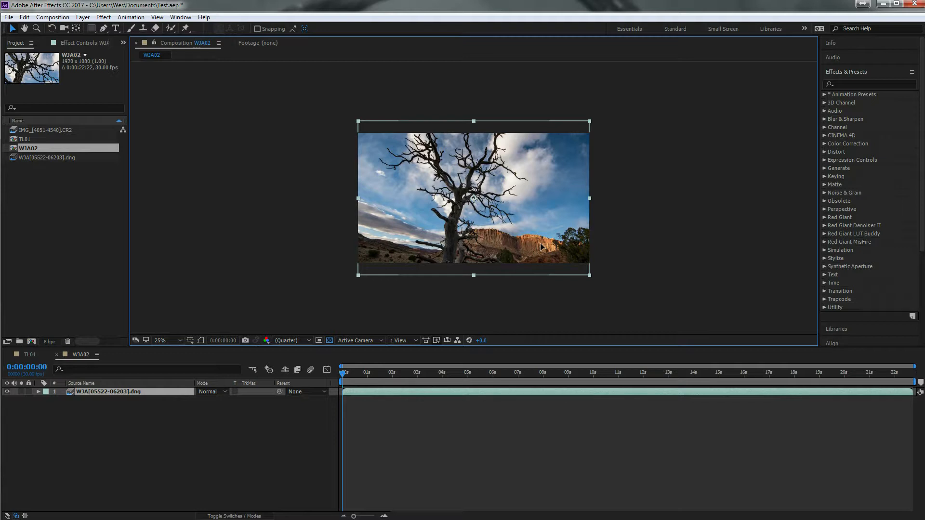
drag(539, 243, 540, 236)
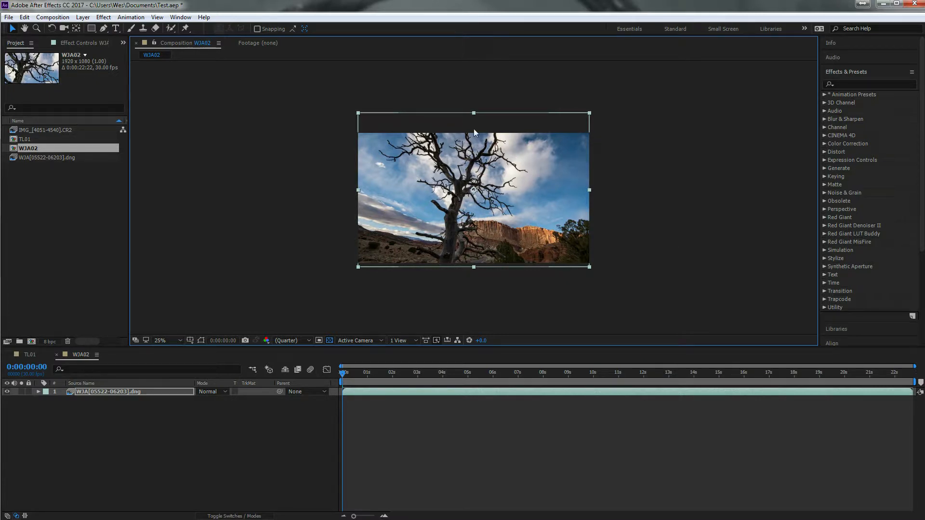
drag(471, 184, 511, 186)
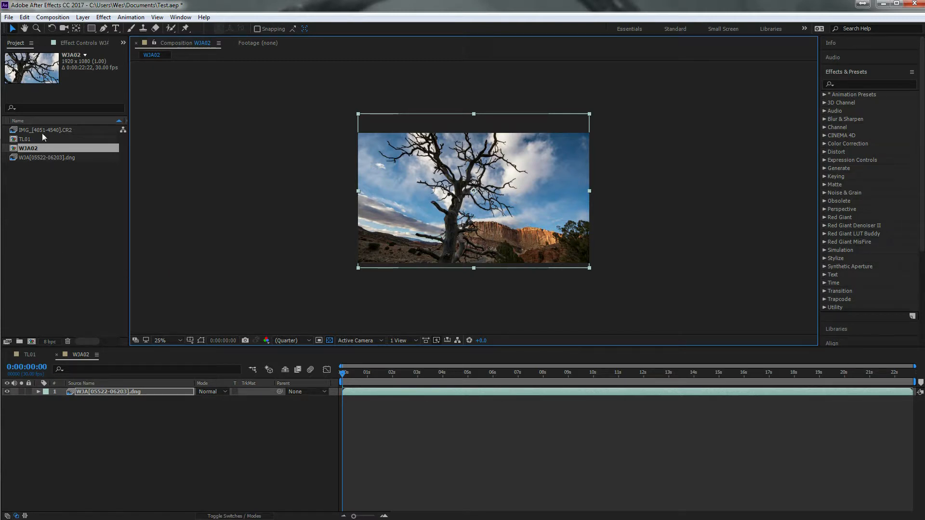
Switch back and forth between the TL01 and WJA02 compositions to compare them
click(26, 355)
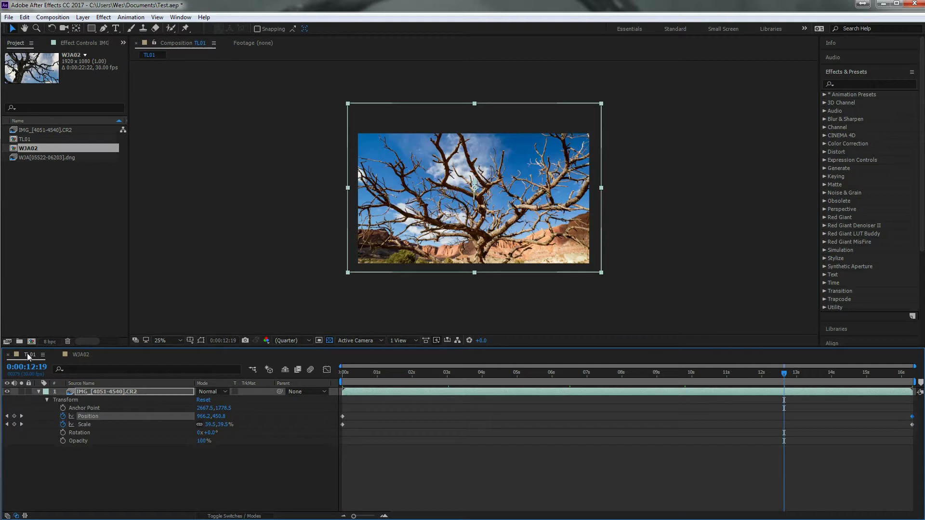
click(79, 355)
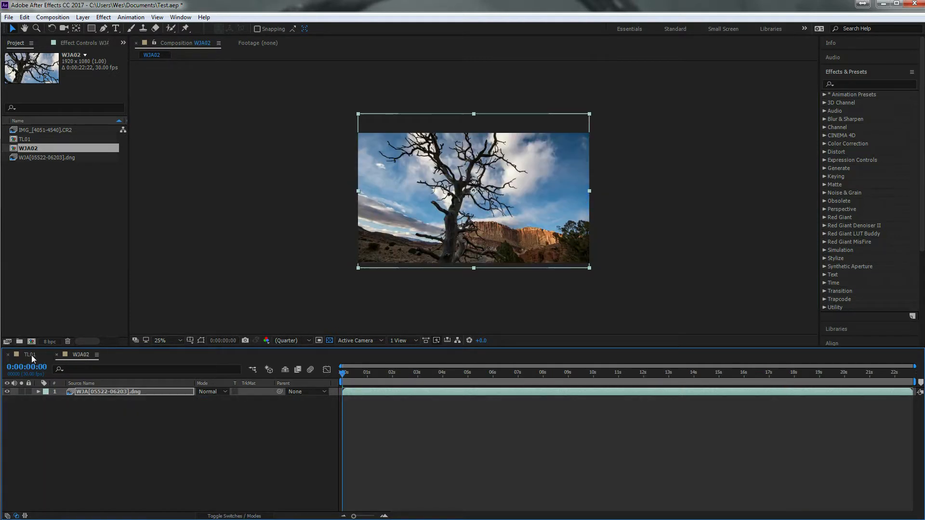
click(31, 354)
click(77, 355)
click(36, 355)
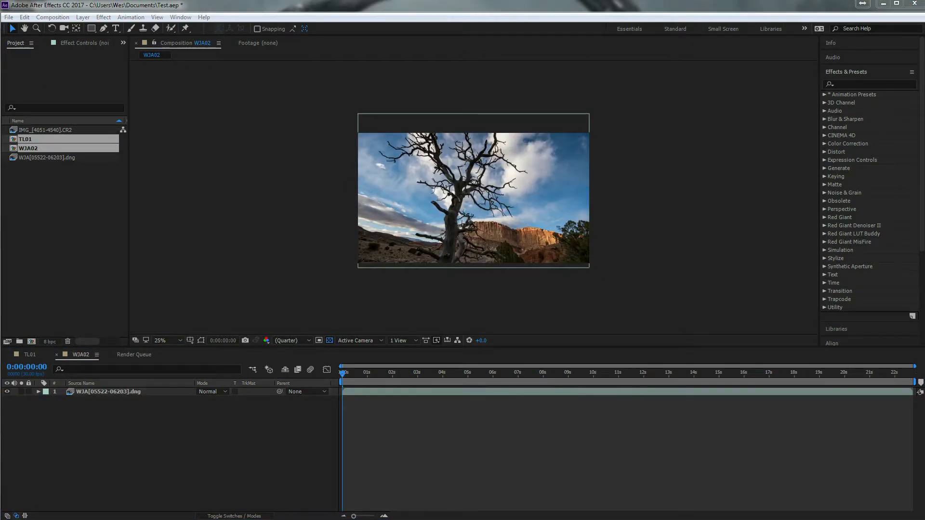
Add the TL01 and WJA02 compositions to the render queue
click(32, 138)
shift+click(33, 148)
click(8, 18)
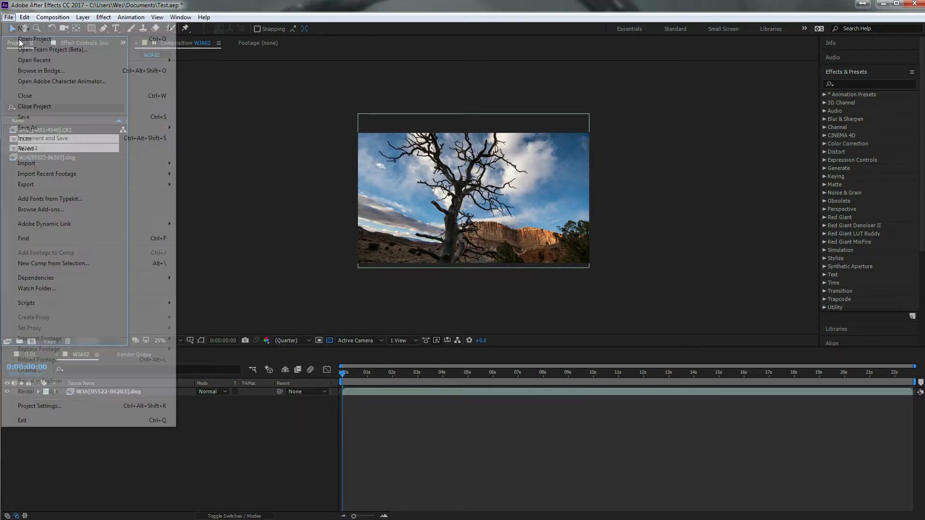
mouse_move(52, 187)
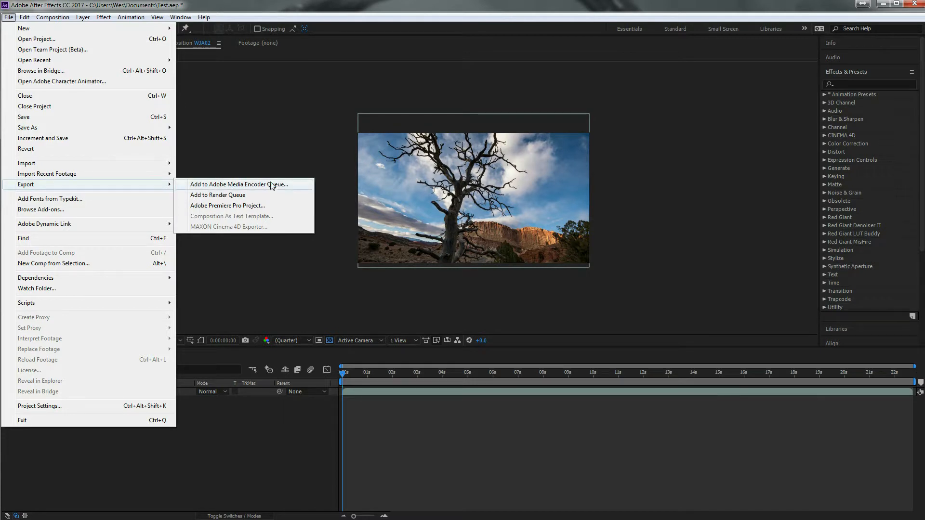
click(202, 195)
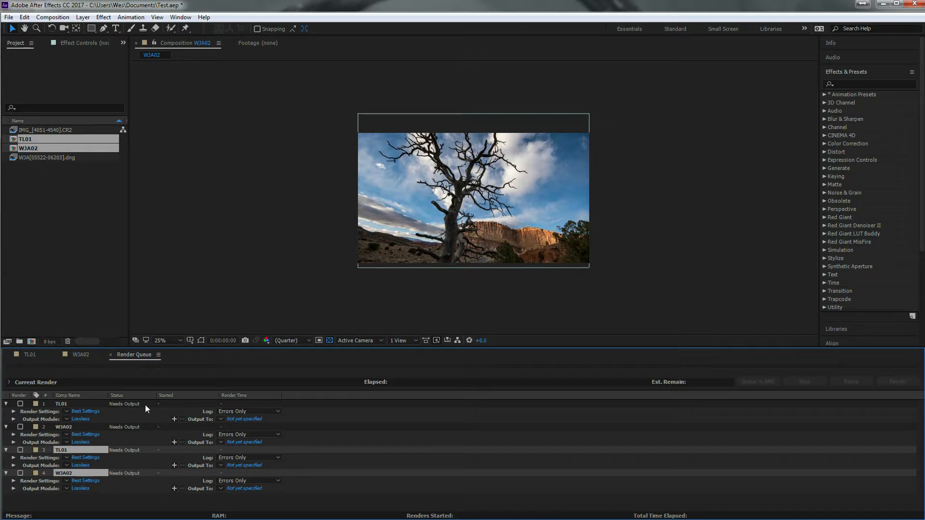
Send the TL01 and WJA02 compositions to the Adobe Media Encoder queue
click(65, 210)
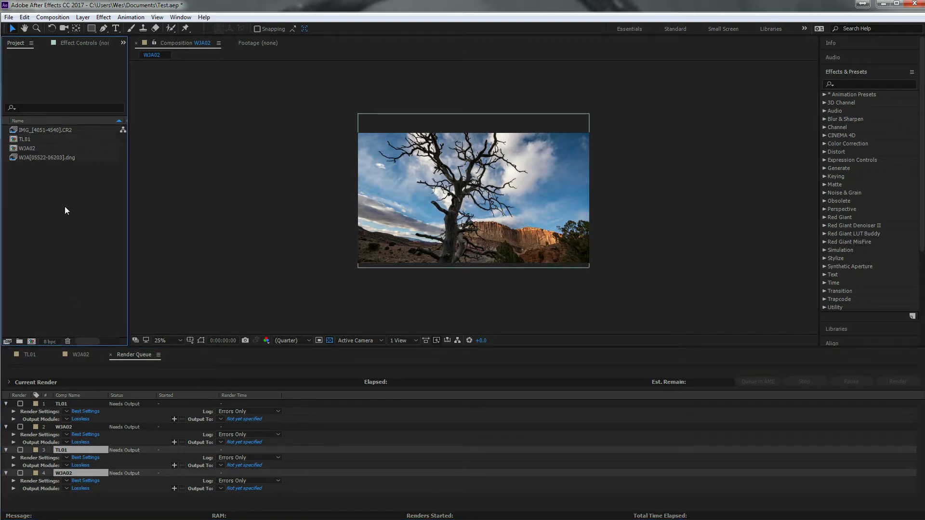
click(38, 140)
shift+click(38, 148)
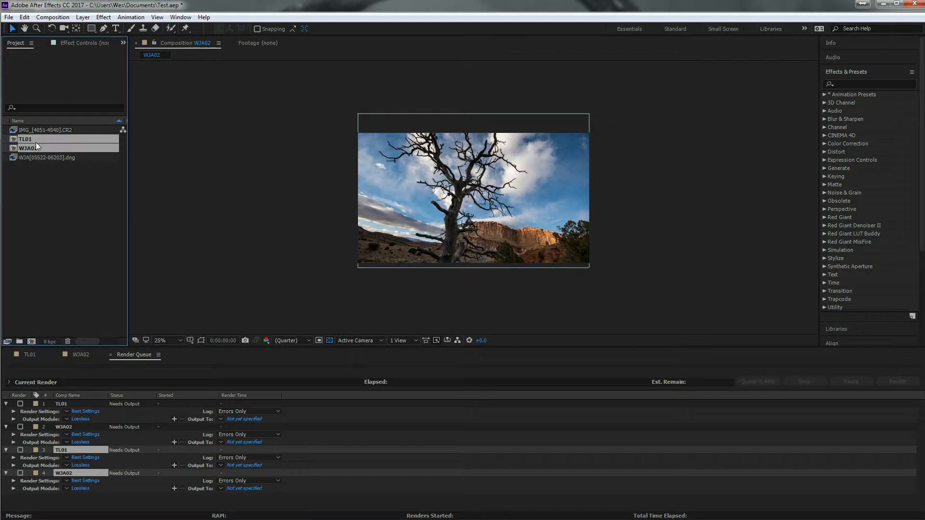
click(8, 17)
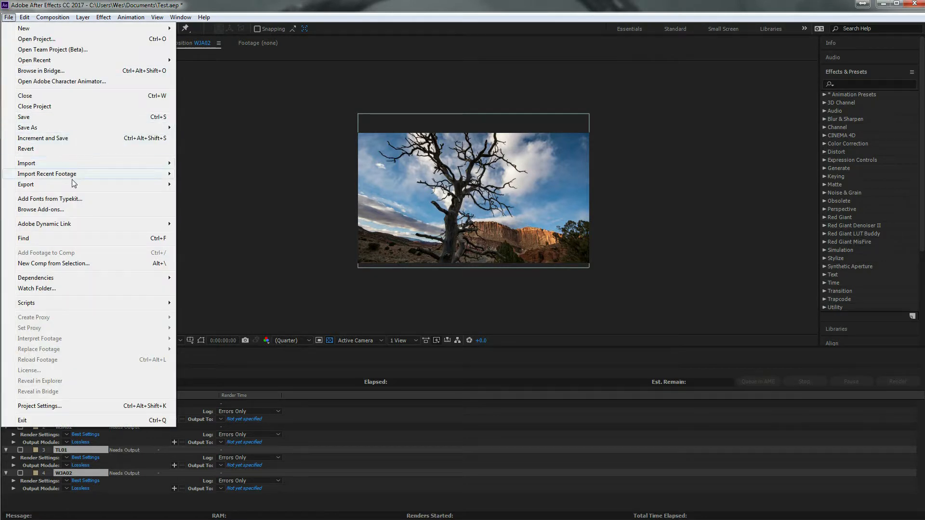
mouse_move(71, 184)
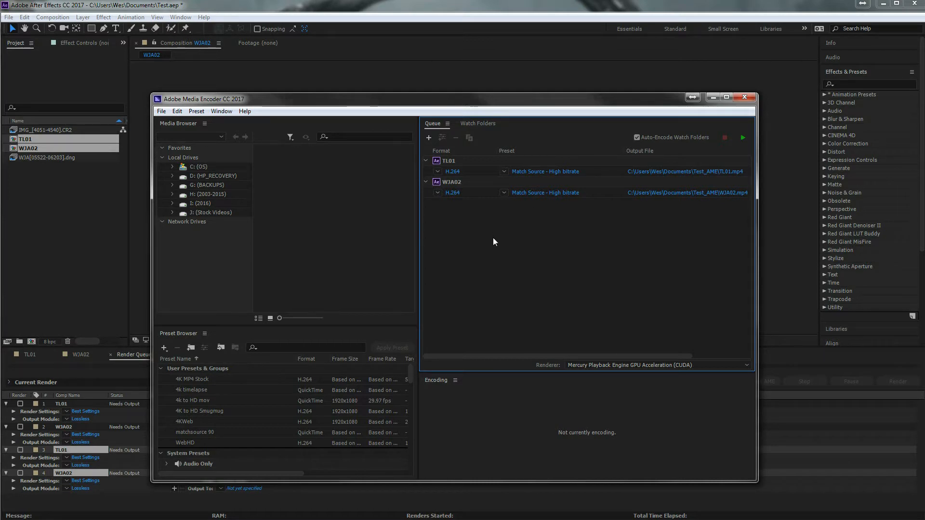
In Adobe Media Encoder, set both queued outputs to the QuickTime format with the Photo - JPEG video codec
drag(493, 237, 576, 173)
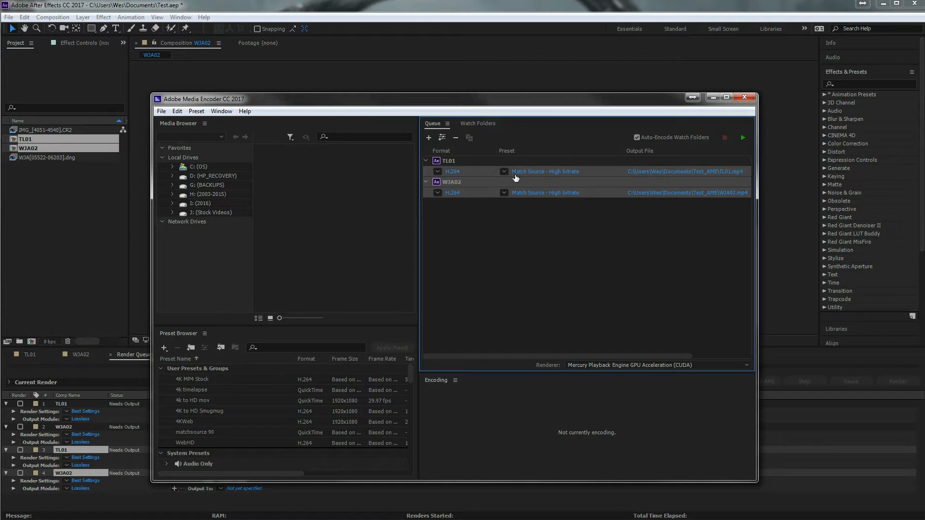
mouse_move(528, 178)
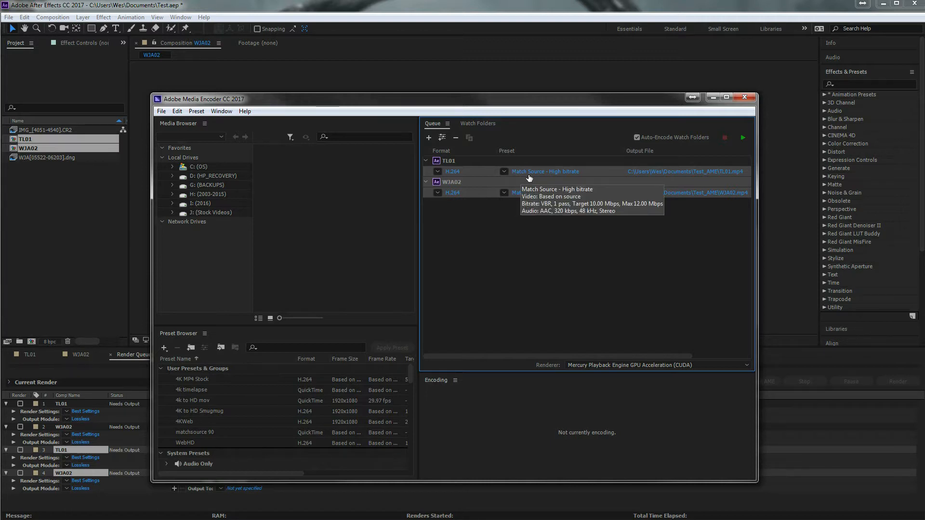
click(529, 176)
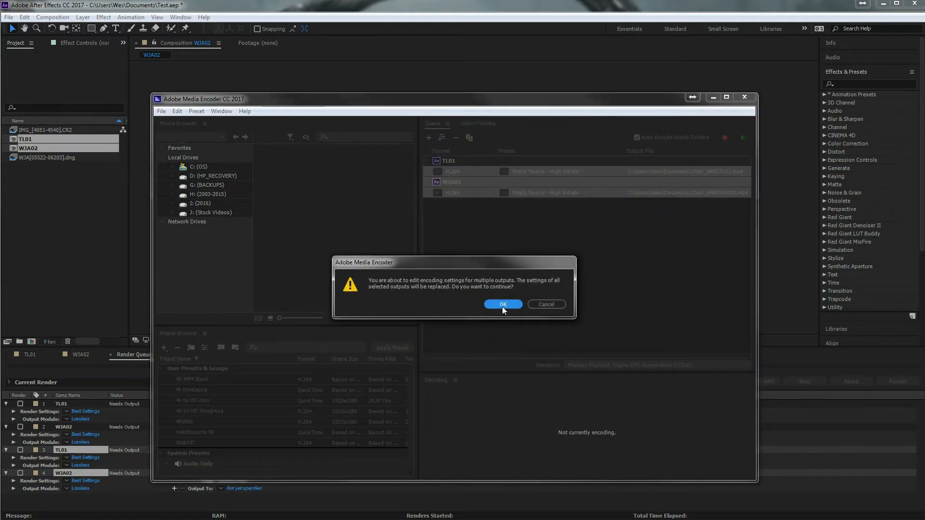
click(502, 306)
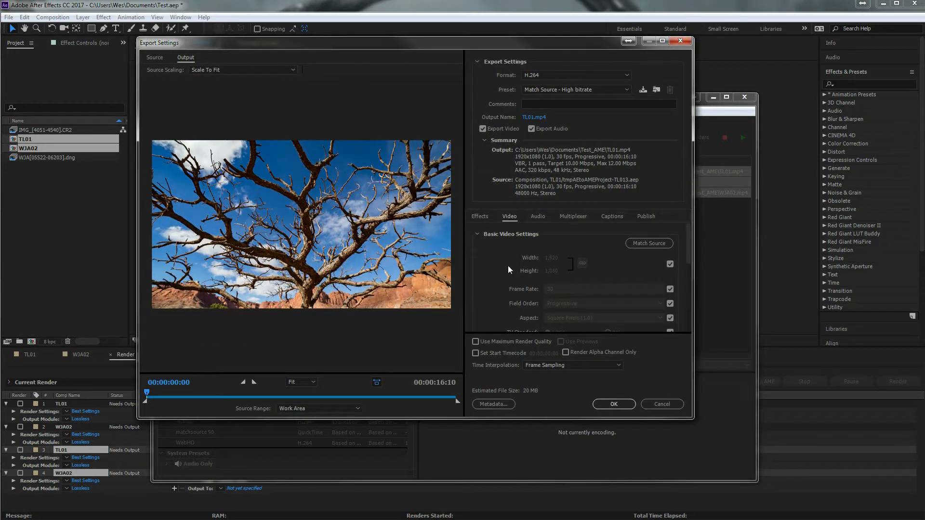
click(595, 76)
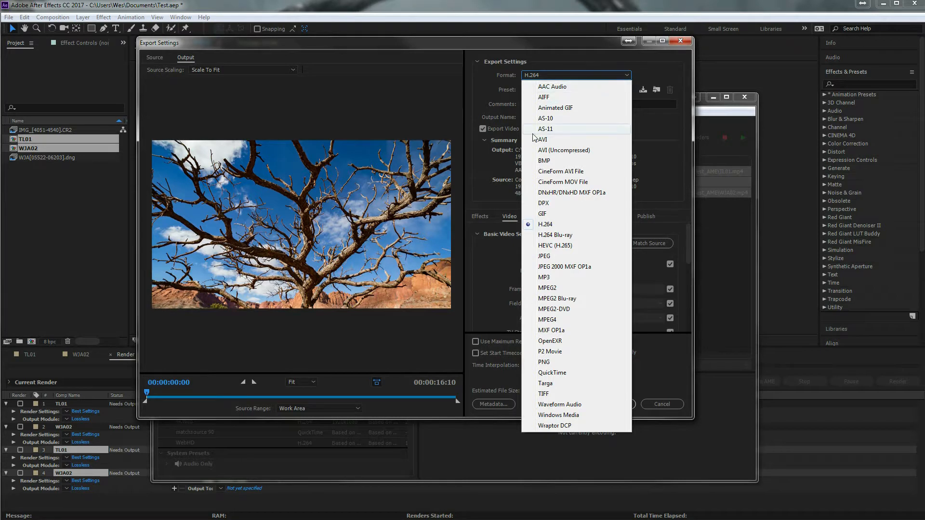
click(563, 375)
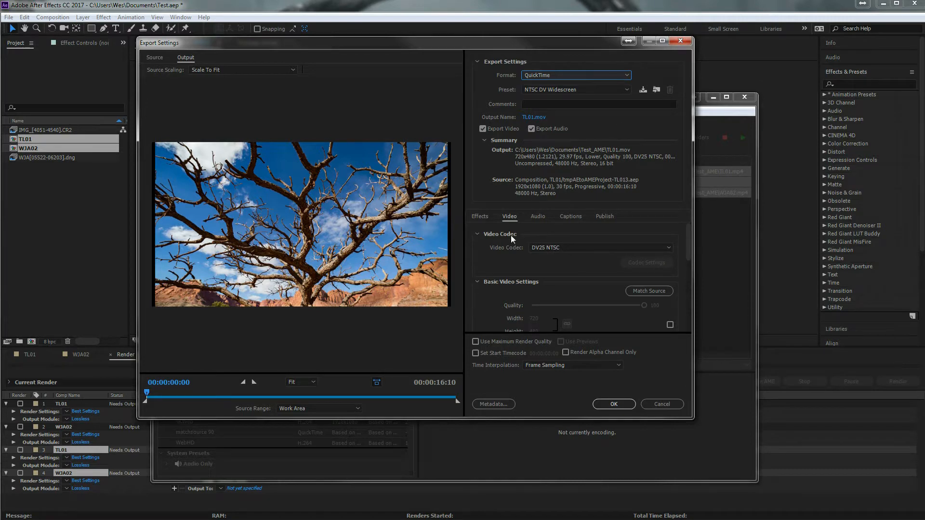
click(558, 247)
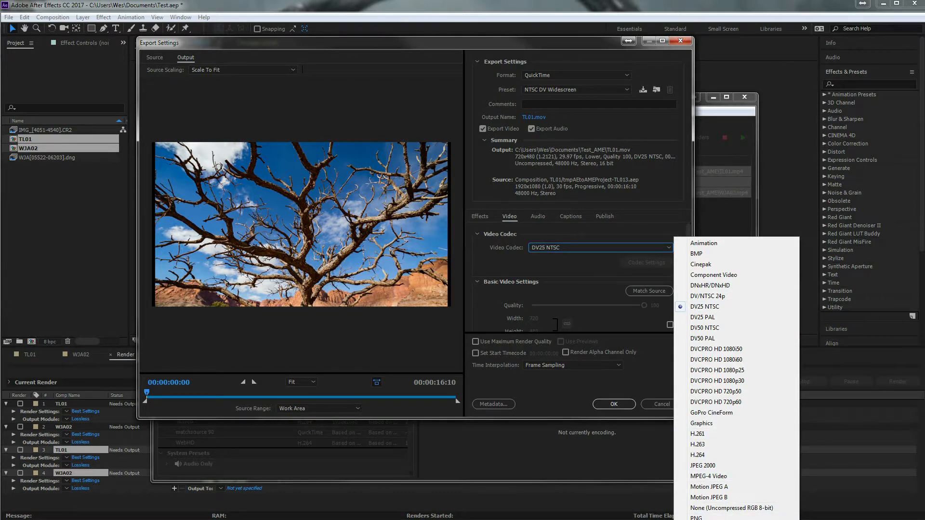
click(705, 519)
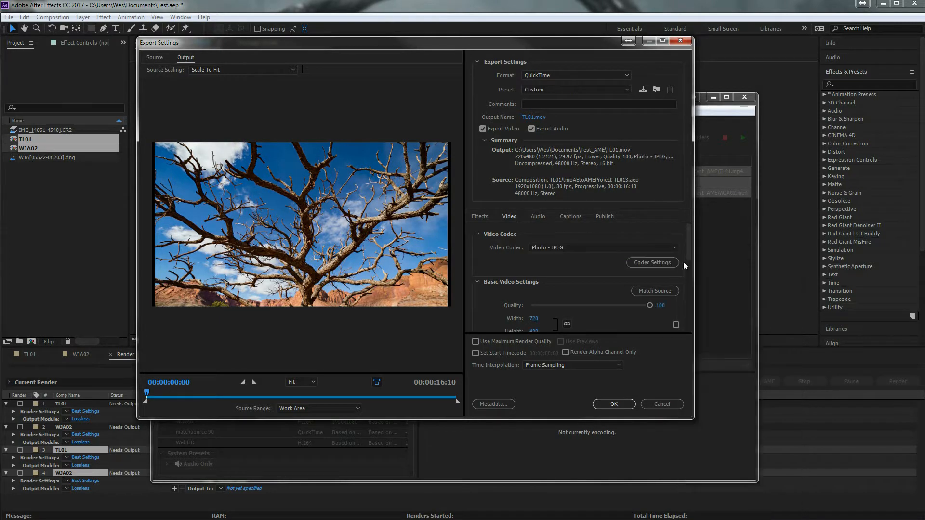
Match the basic video settings of the export to the source composition
drag(687, 253, 686, 268)
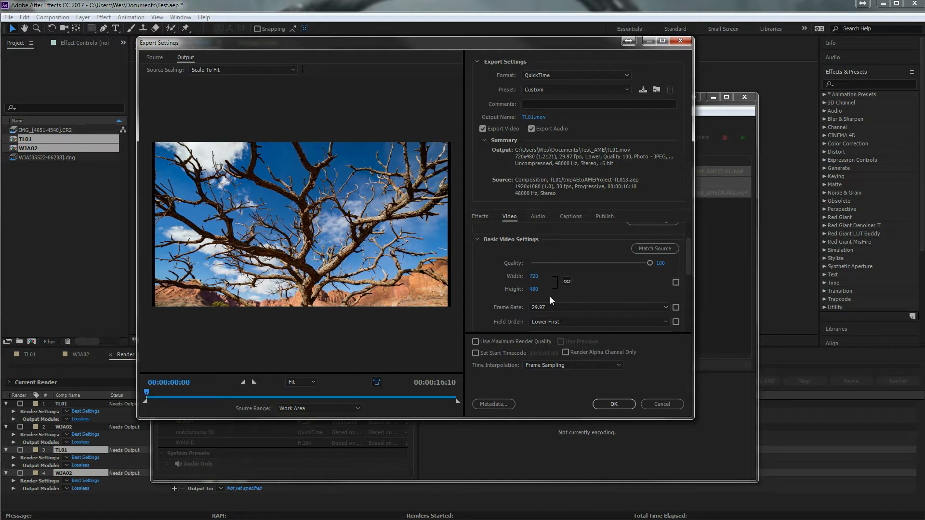
click(656, 249)
scroll(653, 254, up, 1)
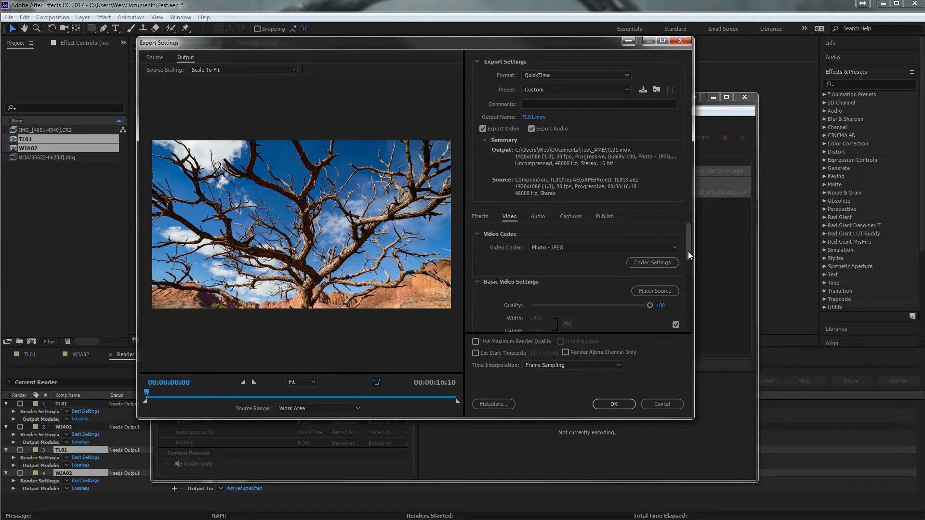
drag(689, 244, 684, 266)
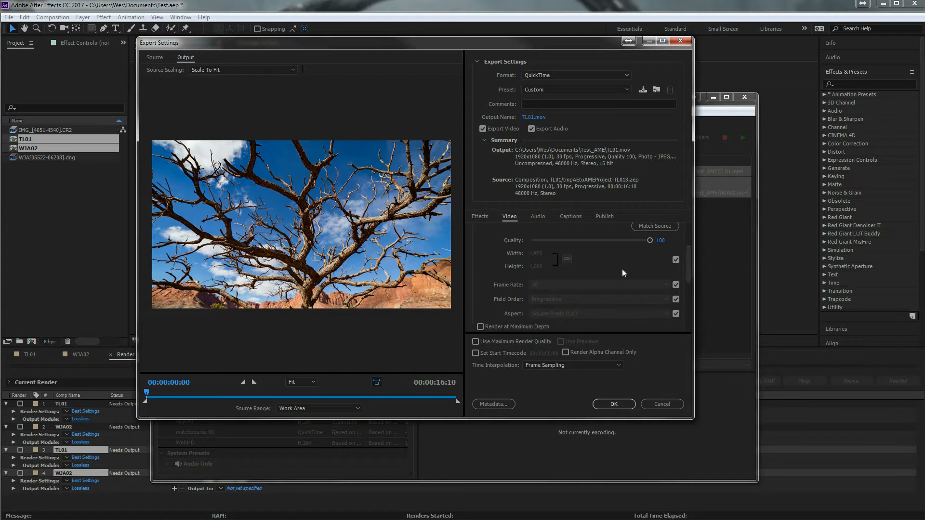
Release the output frame size from the source and set its width to 1280, keeping width and height linked
click(676, 260)
click(539, 254)
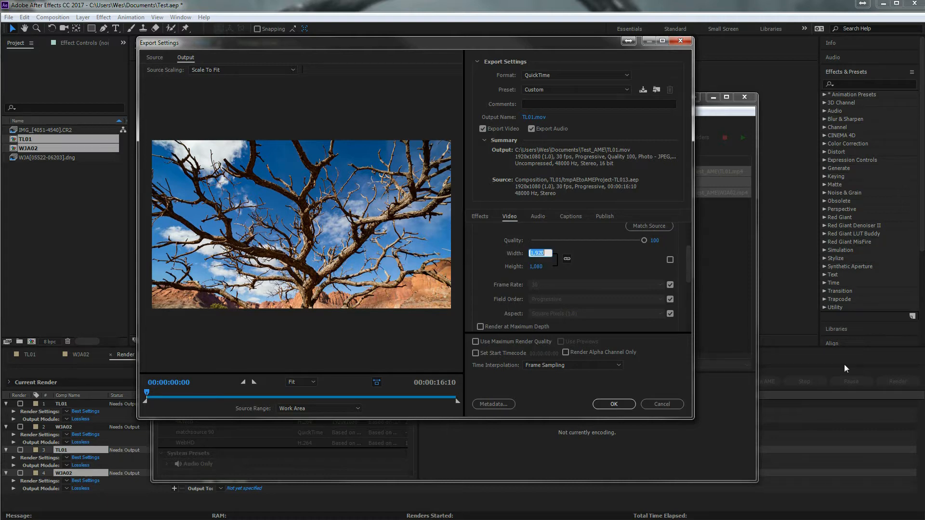
text(1280)
key(Return)
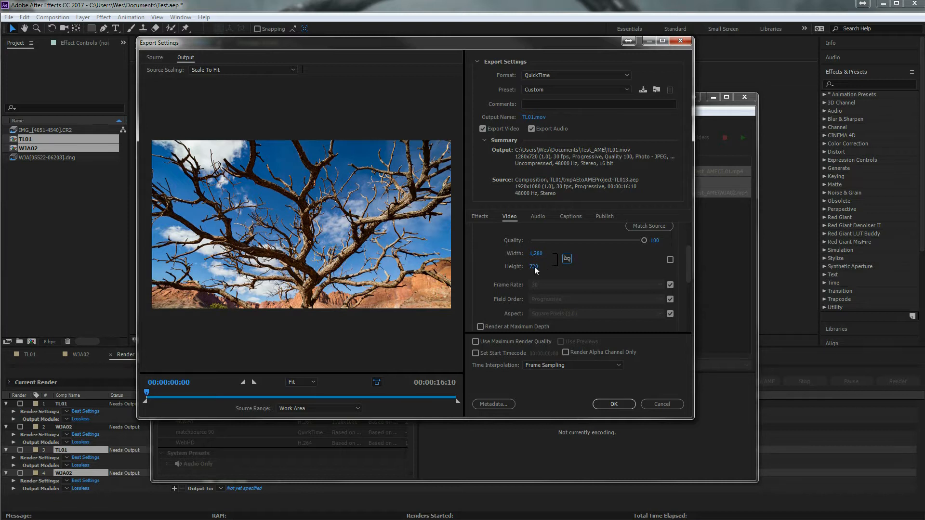
Set the unlinked output height to 1280 and try Scale To Fill source scaling before returning to Scale To Fit
text(128)
key(Return)
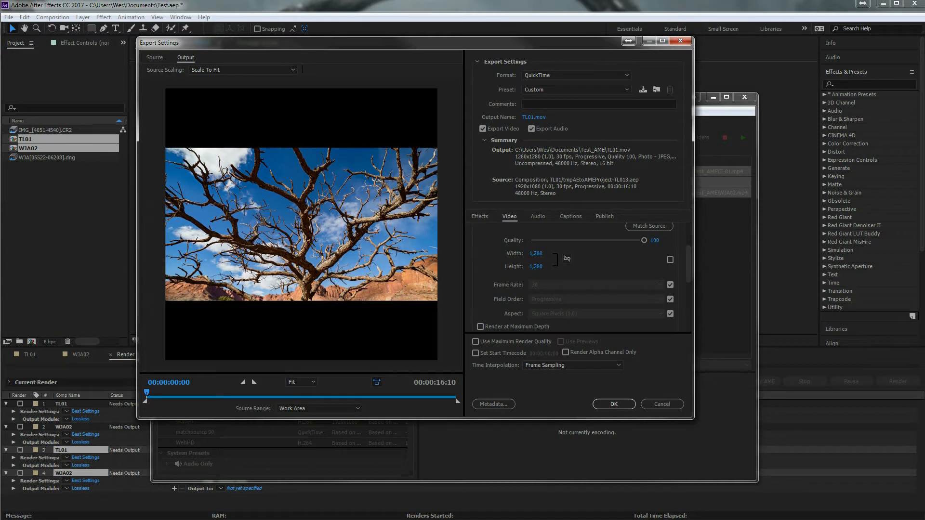
click(270, 70)
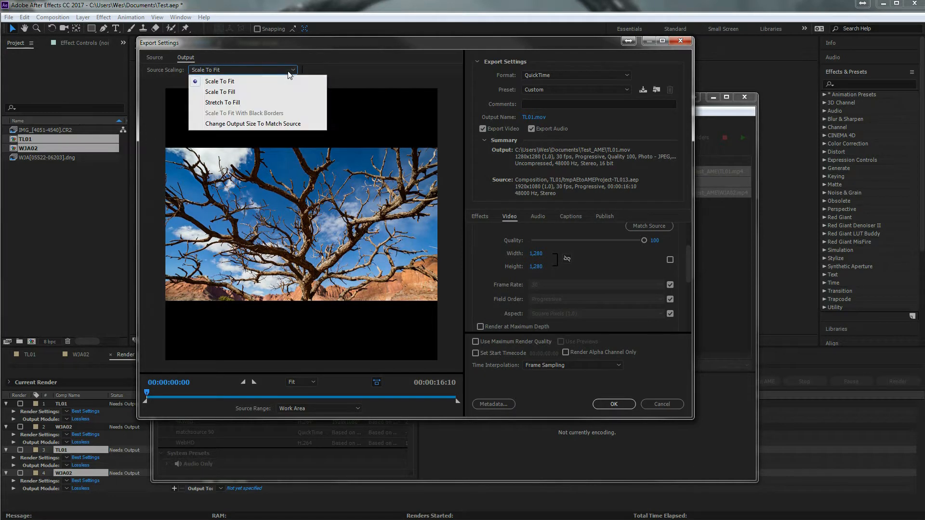
click(237, 92)
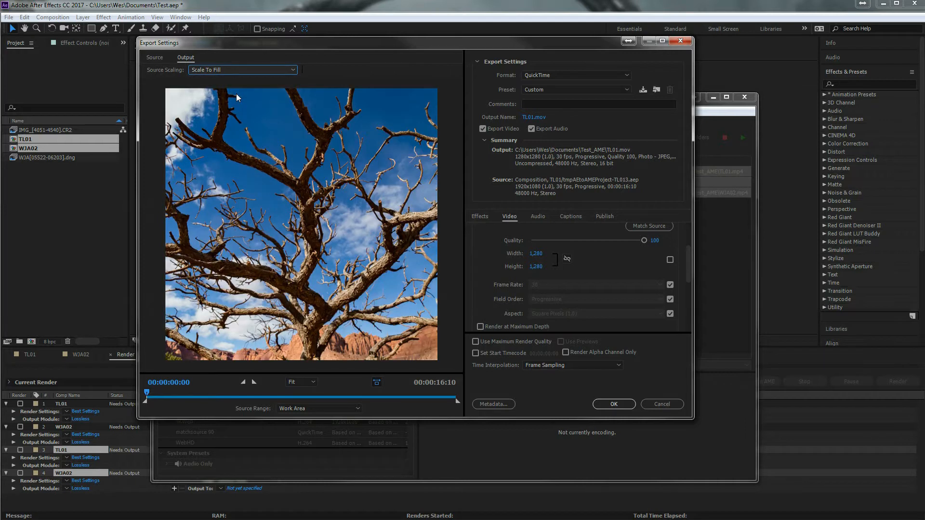
click(270, 72)
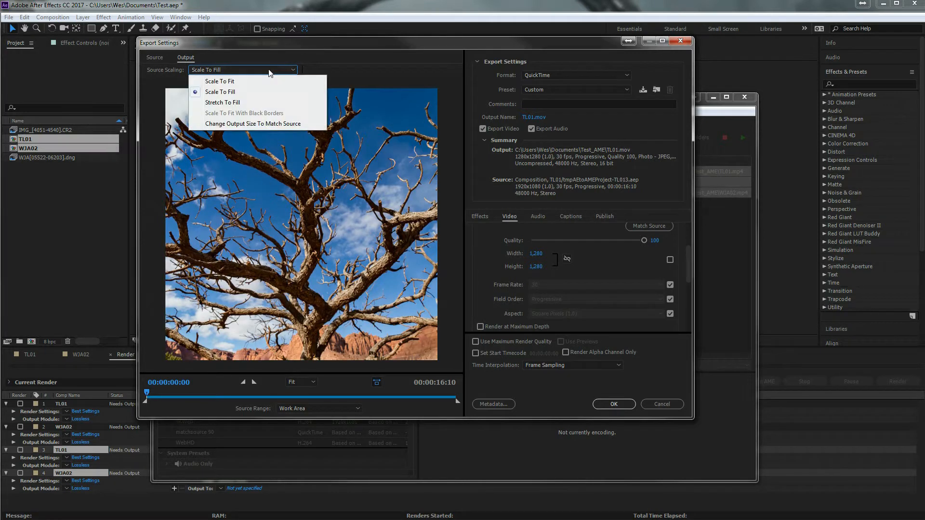
click(256, 85)
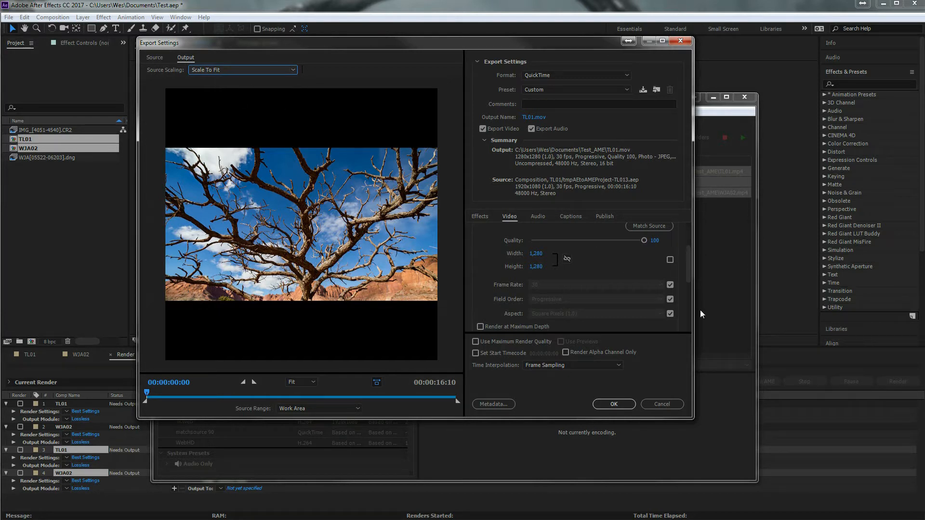
Match the video settings to the source again, set the QuickTime quality to 90, and accept the export settings
click(643, 226)
scroll(644, 229, up, 3)
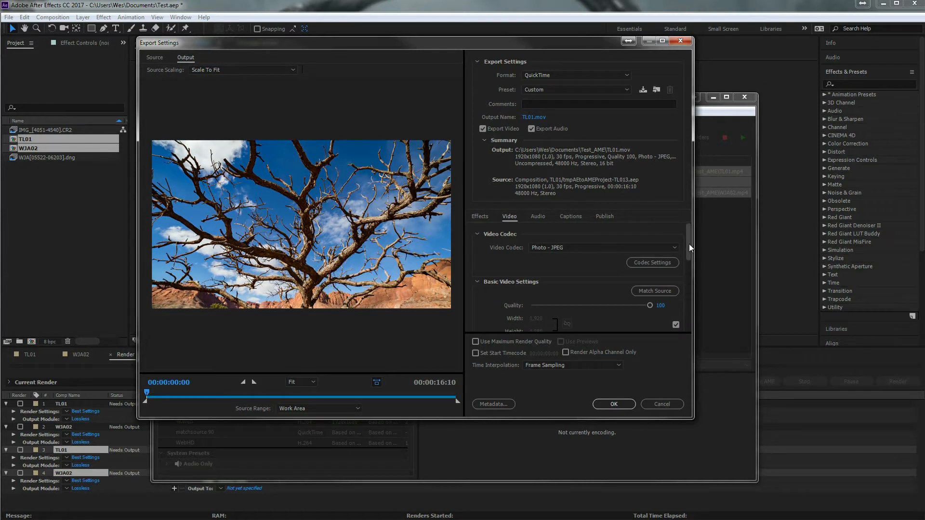
drag(689, 244, 636, 265)
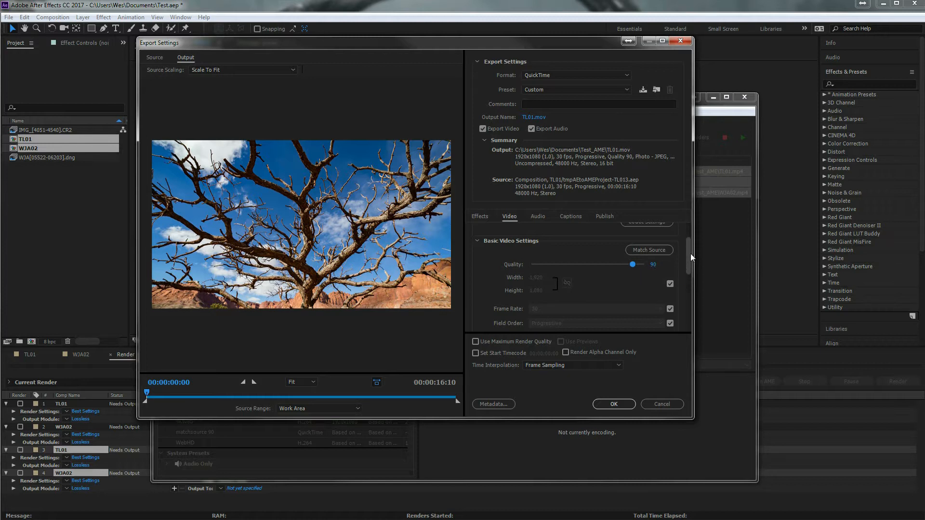
drag(688, 255, 683, 365)
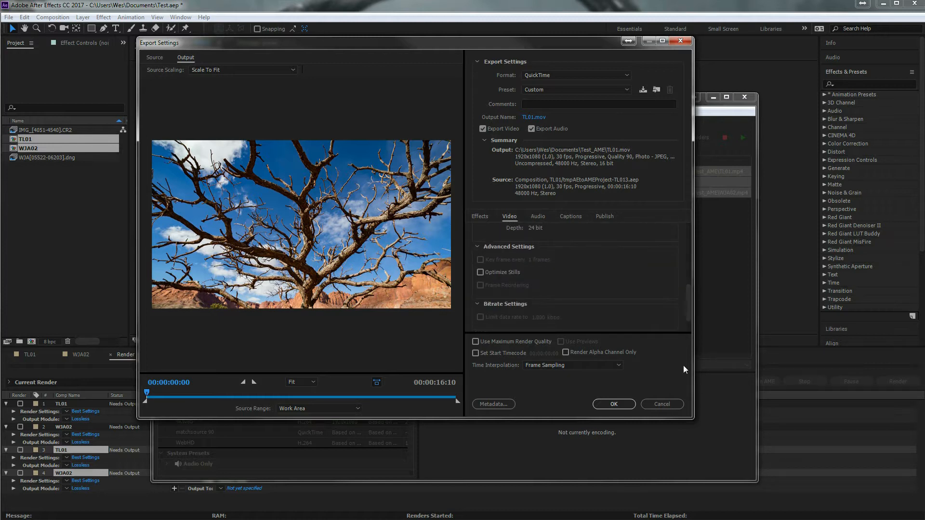
click(624, 404)
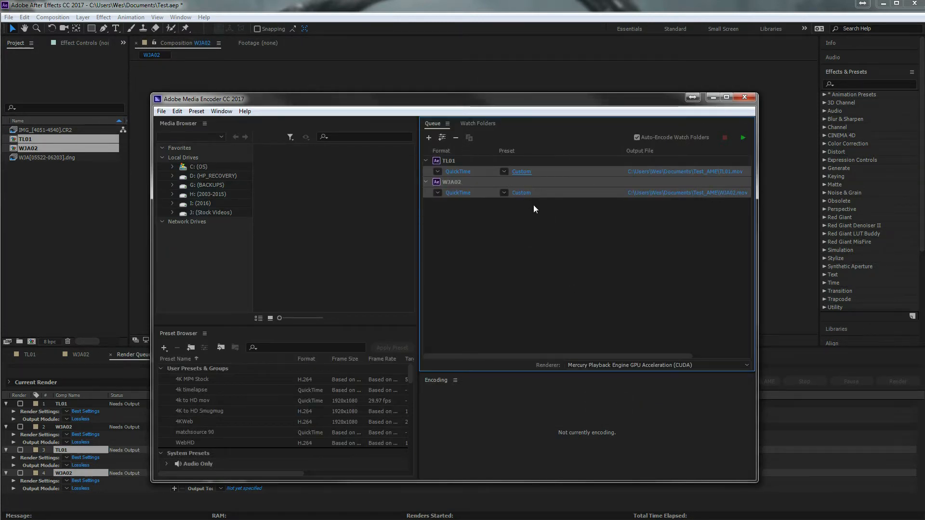
Reopen the export settings for both queued outputs, change the format to H.264, and match the video settings to the source
click(528, 173)
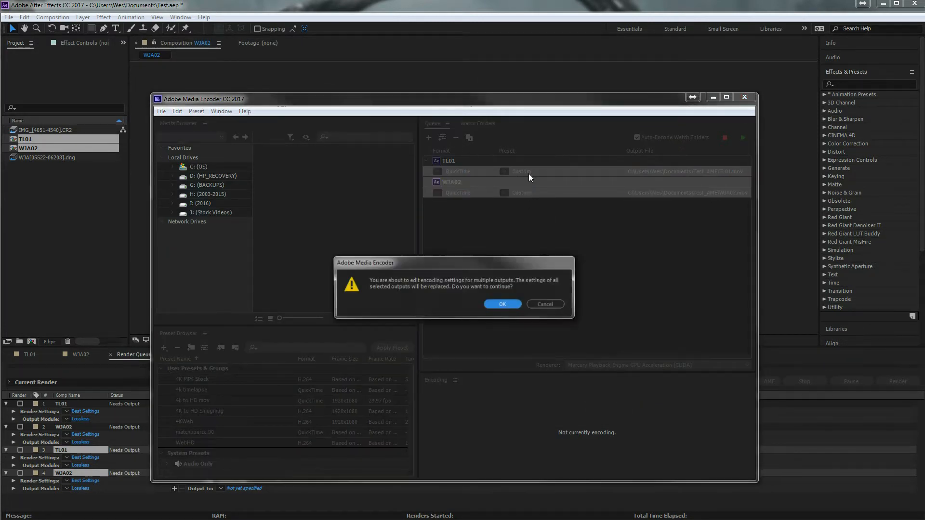
click(512, 303)
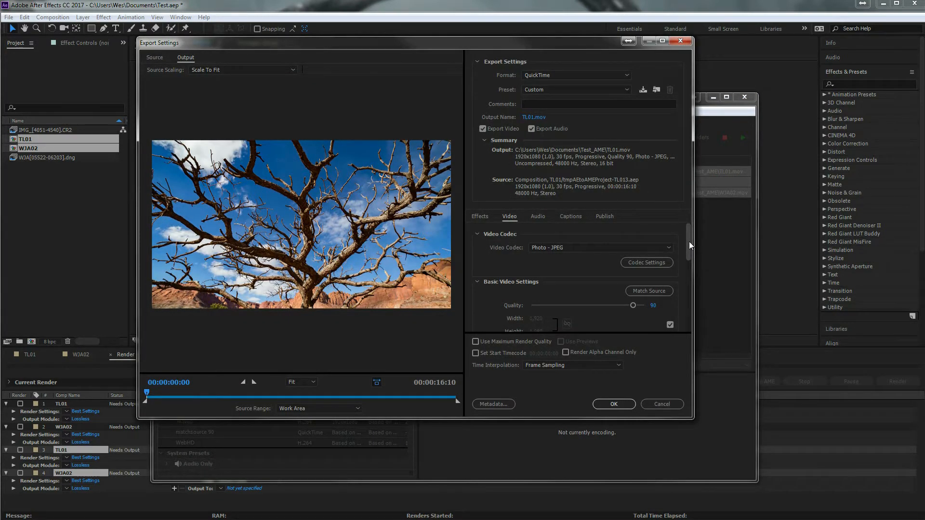
click(591, 74)
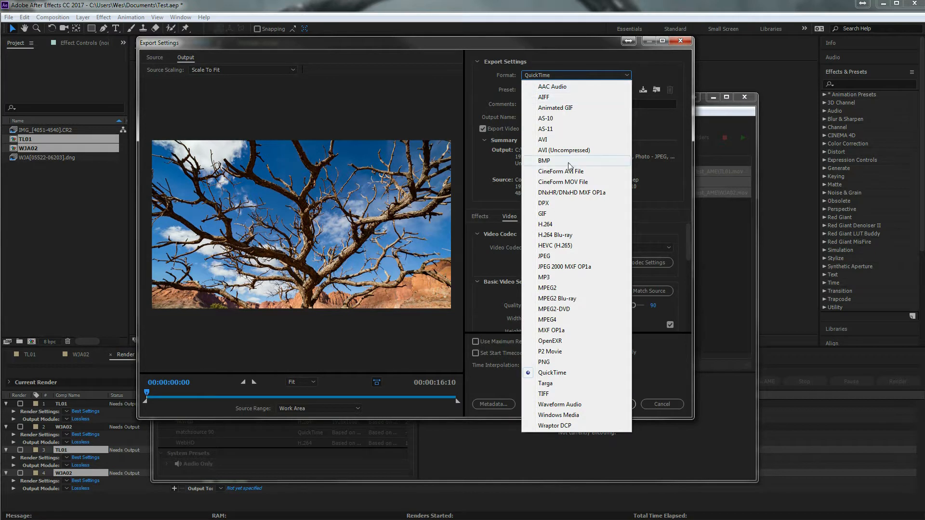
click(557, 229)
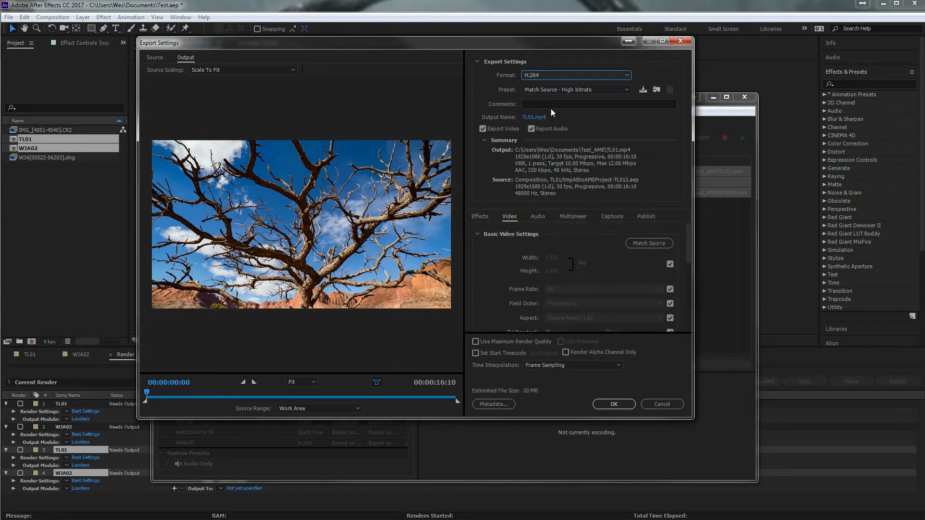
click(654, 243)
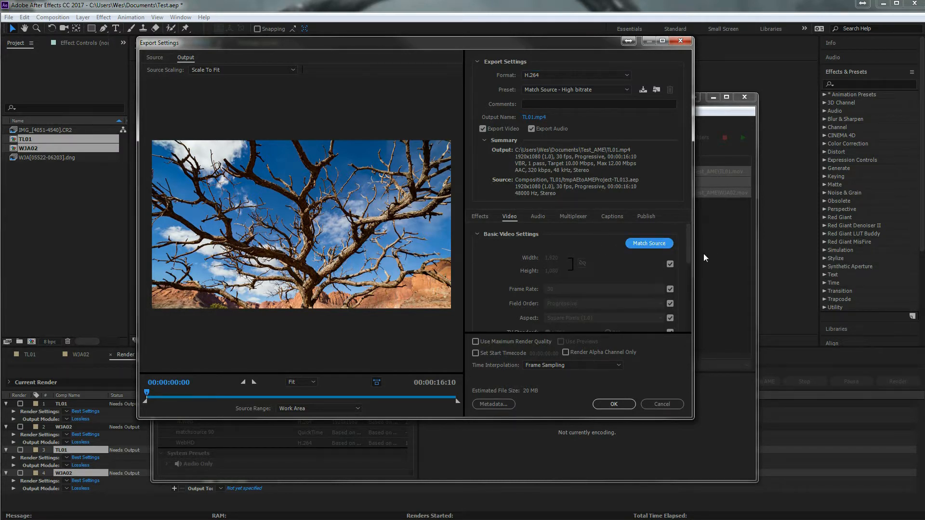
Release the H.264 frame size from the source and set it to 1280 wide by 720 high
drag(690, 255, 692, 307)
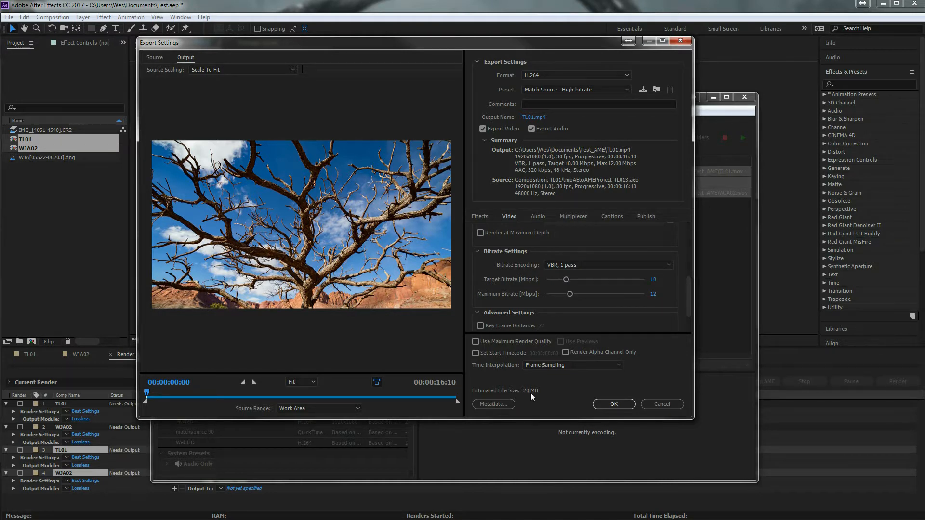
drag(687, 306, 681, 249)
click(670, 264)
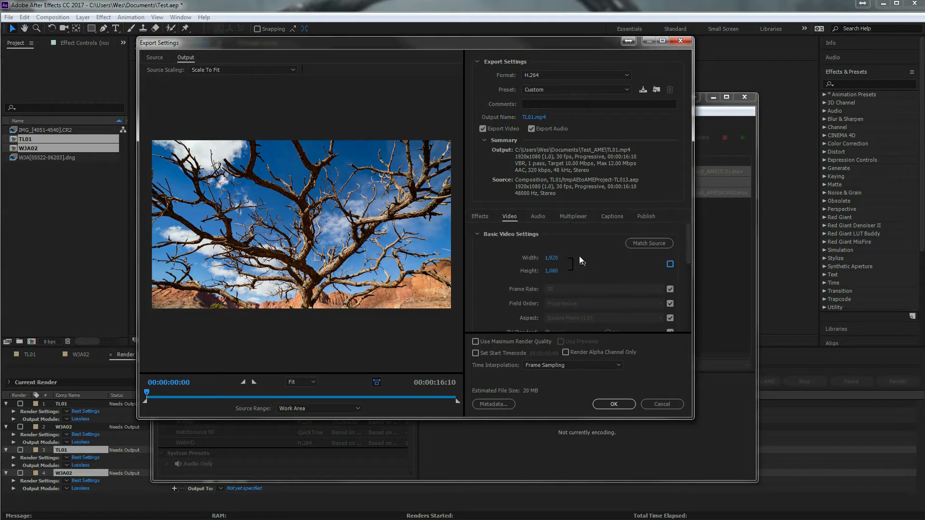
text(1280)
key(Return)
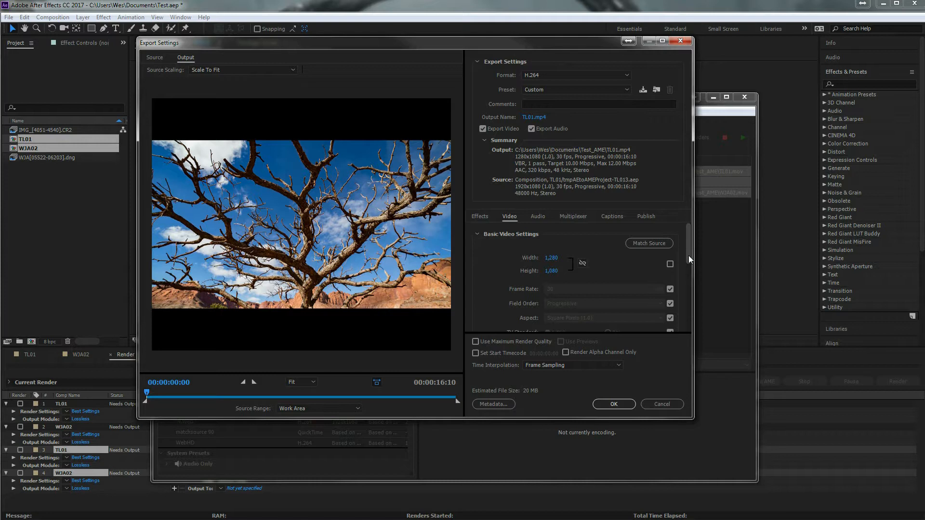
drag(689, 257, 681, 287)
scroll(681, 287, up, 3)
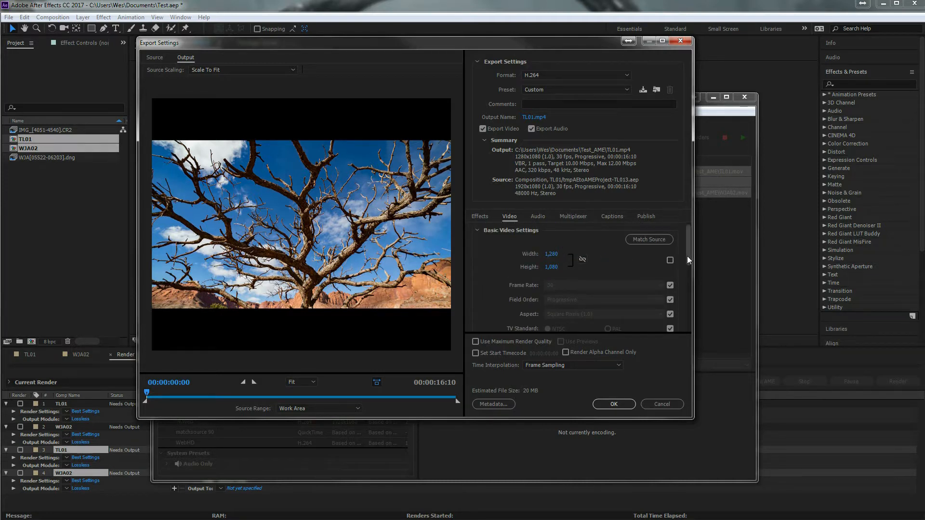
drag(687, 256, 684, 258)
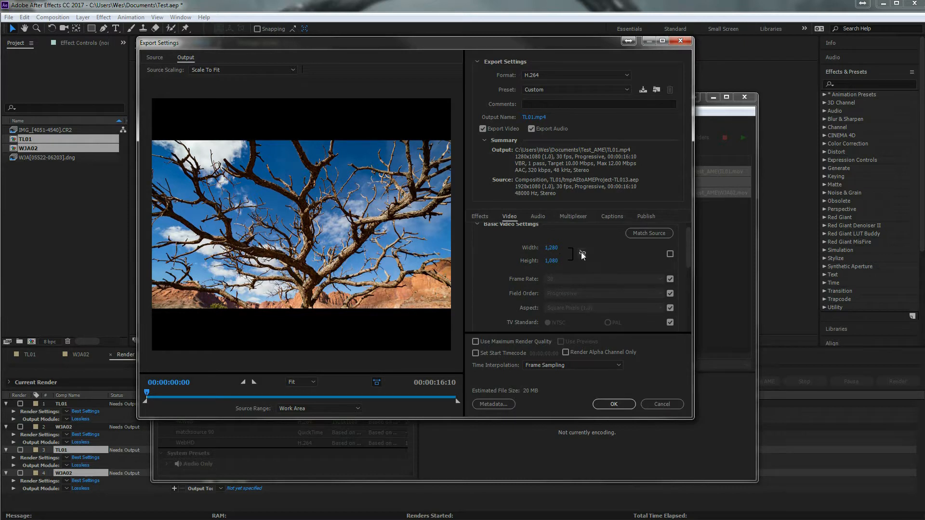
click(553, 261)
text(720)
key(Return)
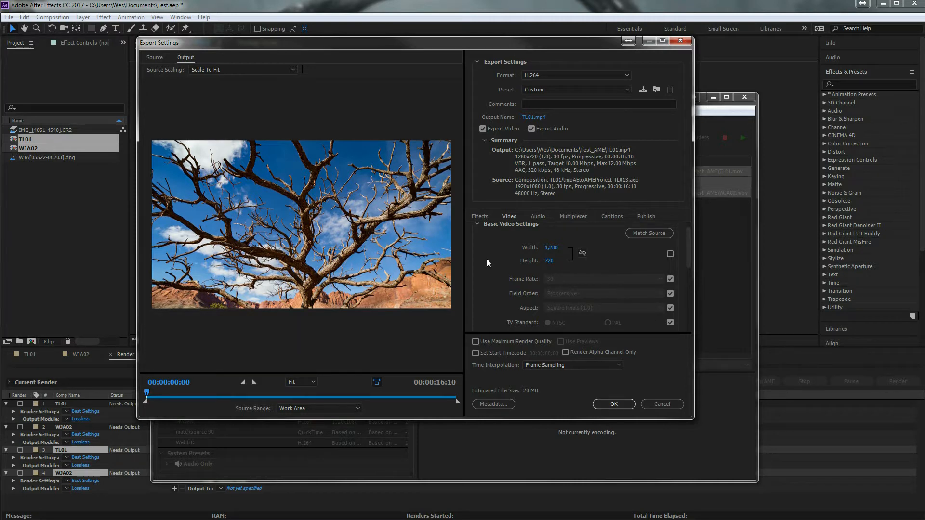
click(582, 253)
Raise the target and maximum bitrates to 50 Mbps, leaving the bitrate encoding at VBR, 1 pass
drag(685, 252, 691, 302)
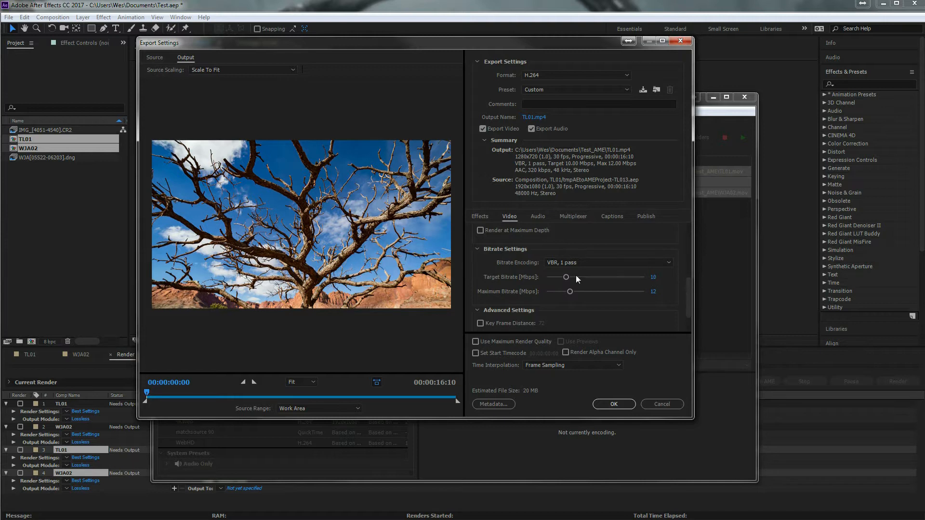
drag(566, 277, 600, 292)
drag(598, 277, 562, 294)
drag(574, 278, 567, 277)
drag(675, 289, 726, 345)
click(659, 265)
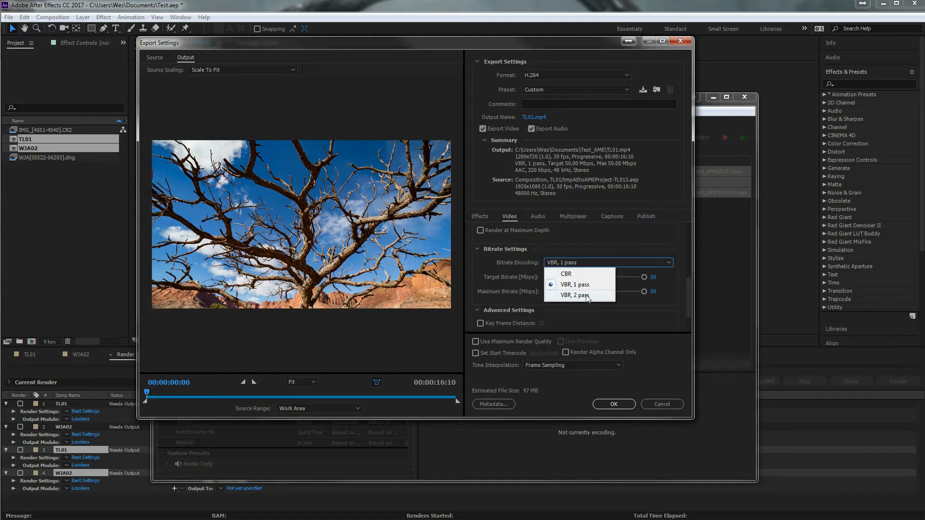
click(616, 319)
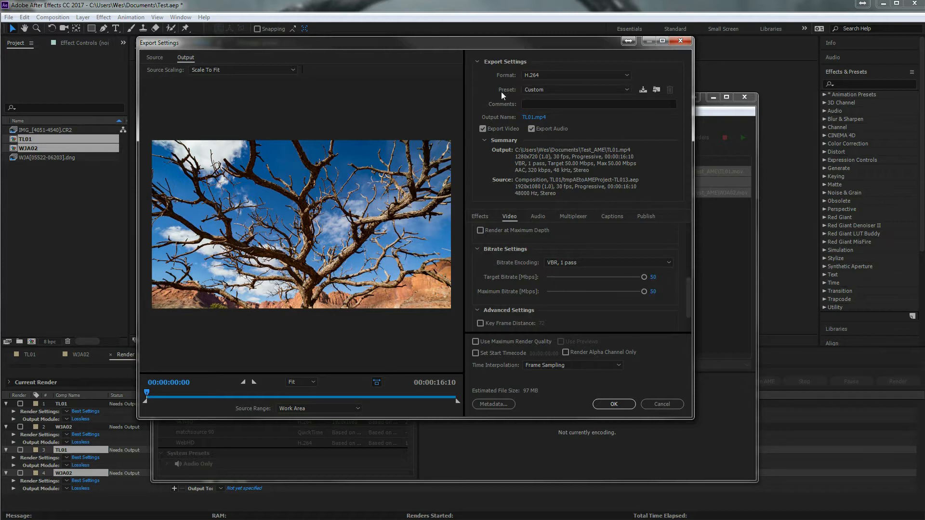
Choose the YouTube 1080p HD preset, review its bitrate settings, and accept the export settings for both outputs
click(571, 89)
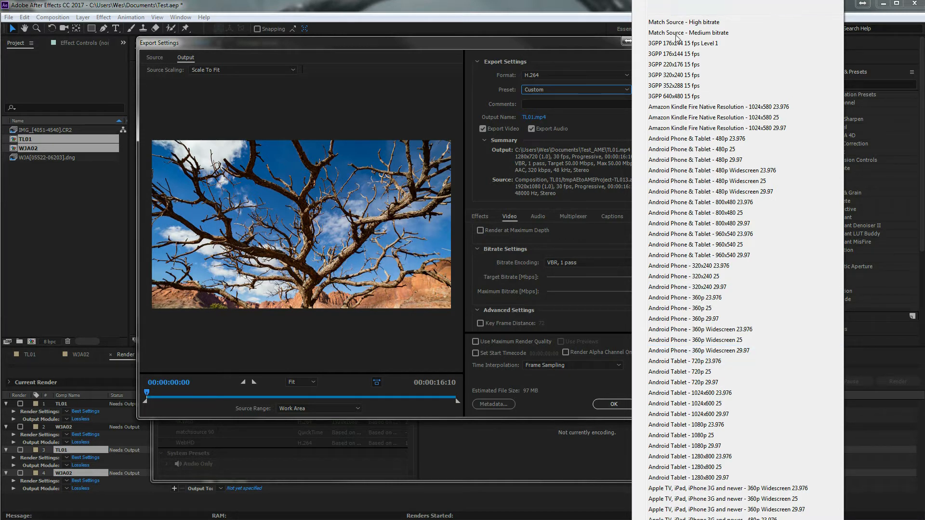
scroll(727, 261, down, 4)
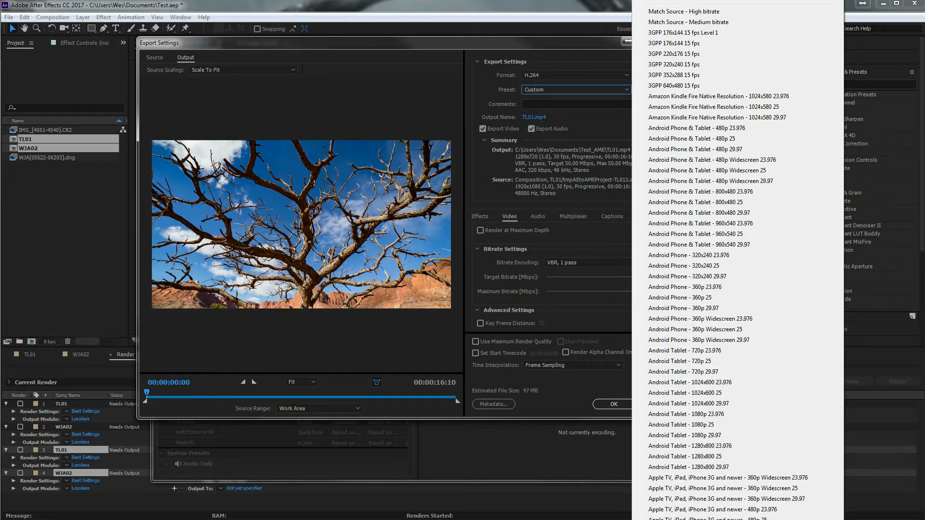
scroll(728, 260, down, 6)
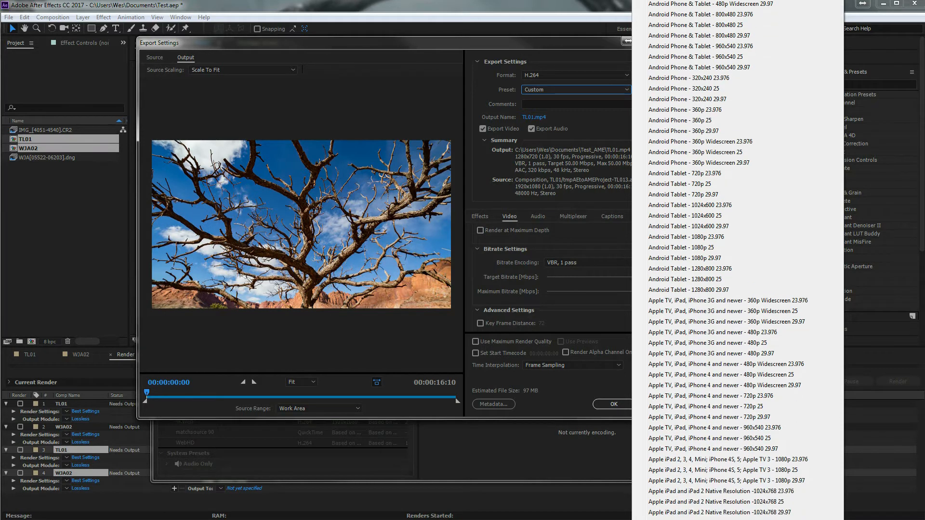
scroll(651, 476, down, 3)
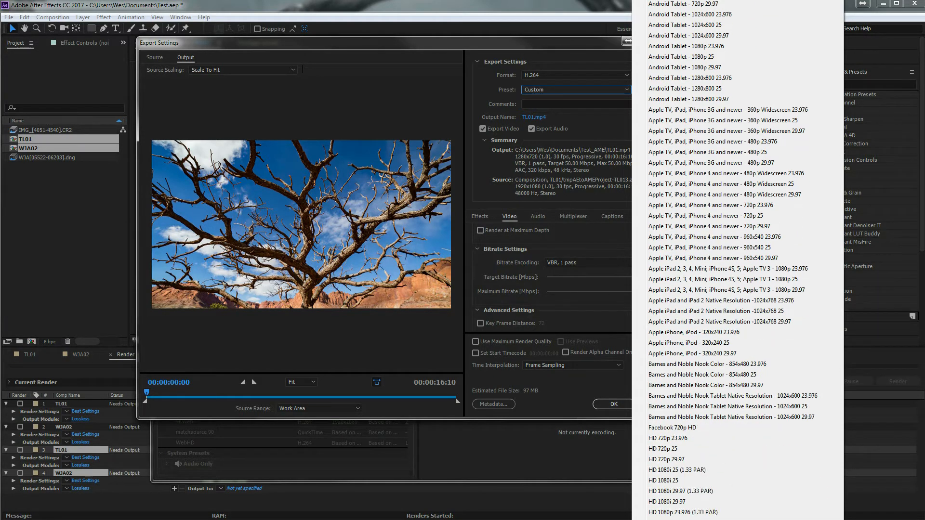
click(651, 476)
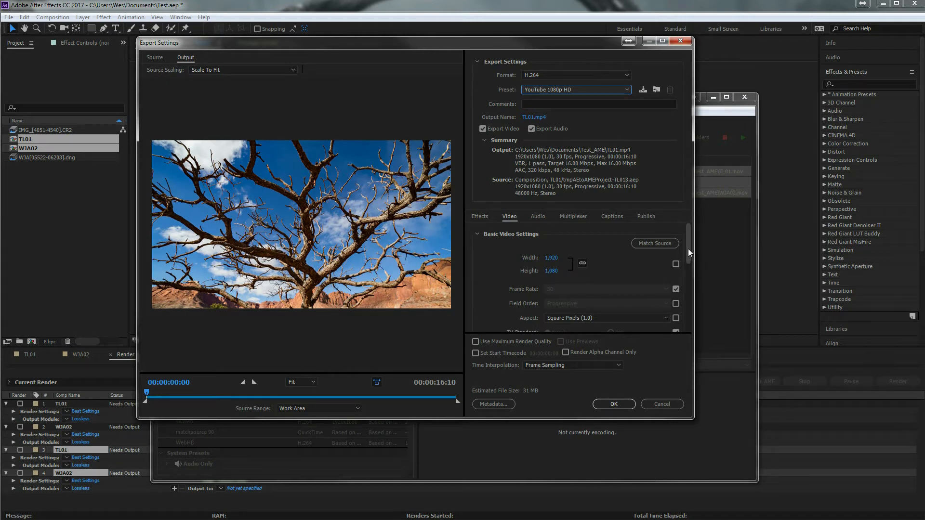
drag(688, 248, 690, 304)
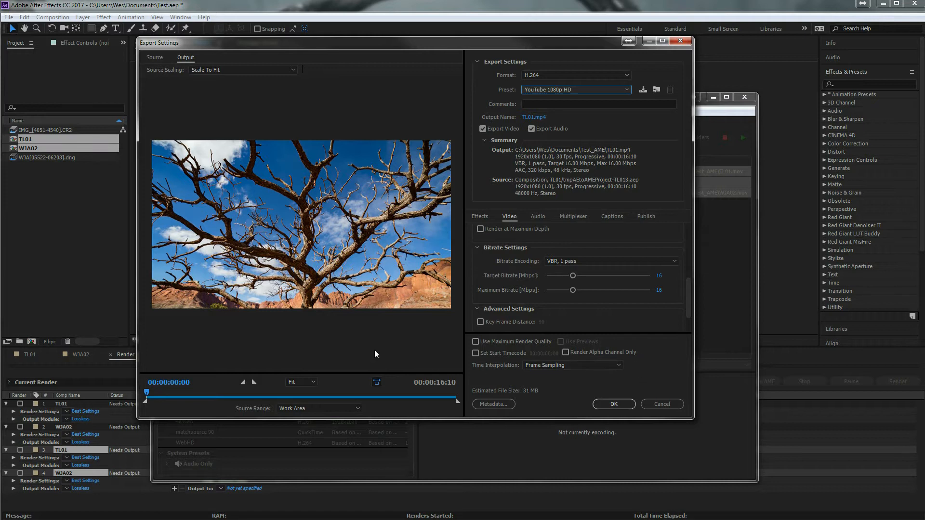
click(658, 276)
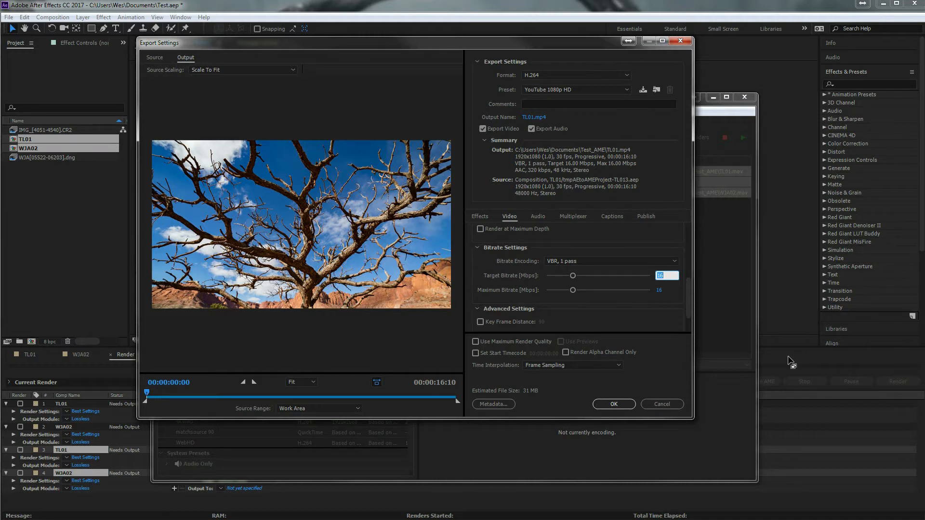
click(624, 405)
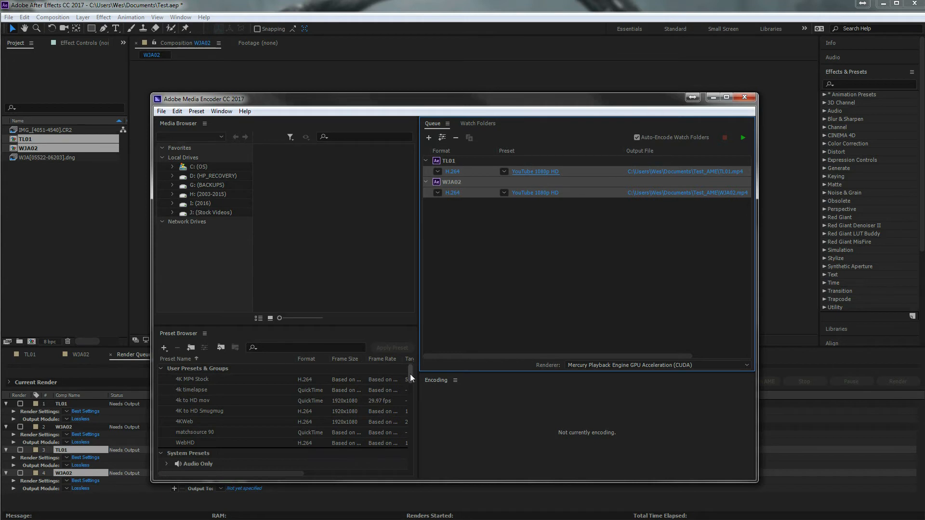
Apply the 4k timelapse user preset to the queued WJA02 output
drag(234, 395, 532, 195)
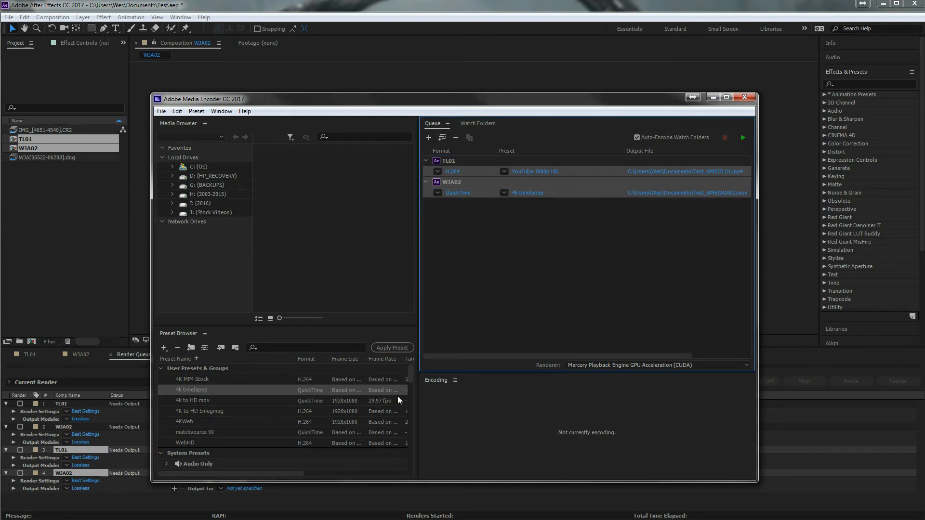
Apply the YouTube 1080p HD preset from the Web Video system presets to the queued WJA02 output
drag(409, 376, 410, 472)
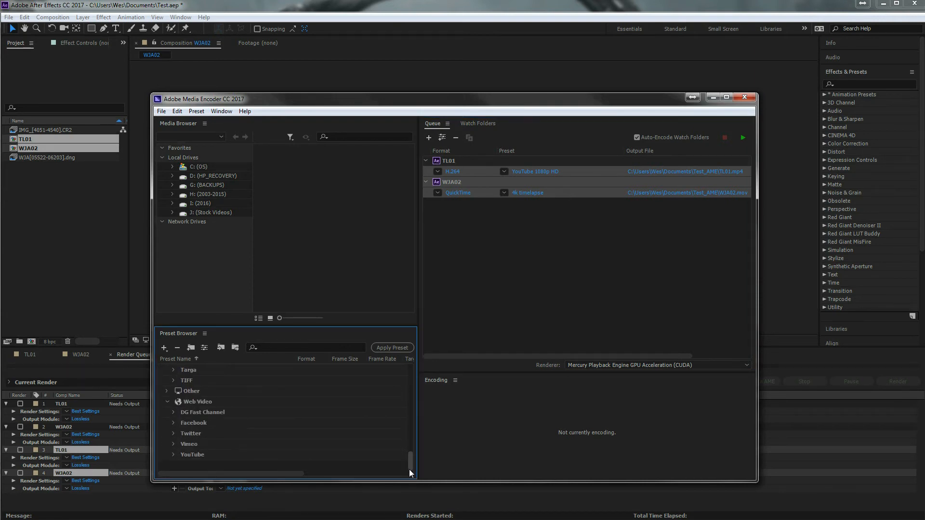
click(172, 455)
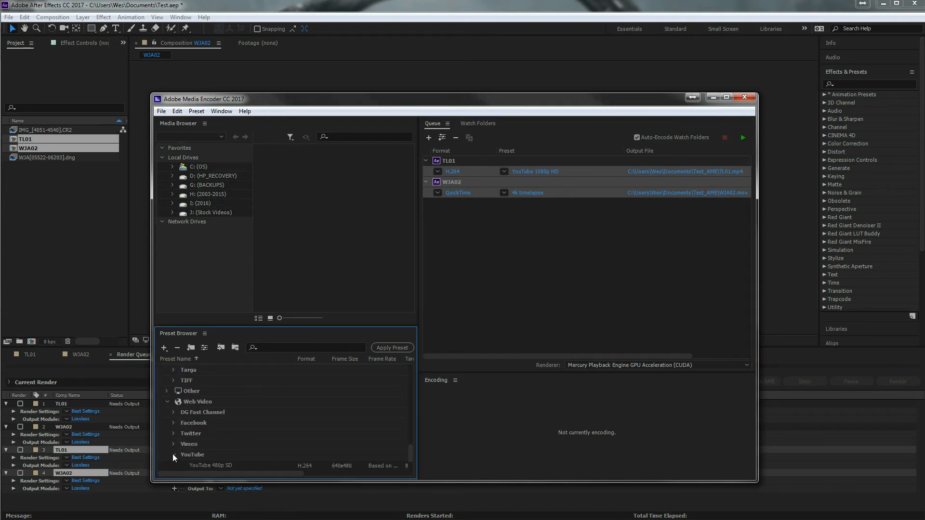
scroll(208, 452, down, 2)
click(216, 445)
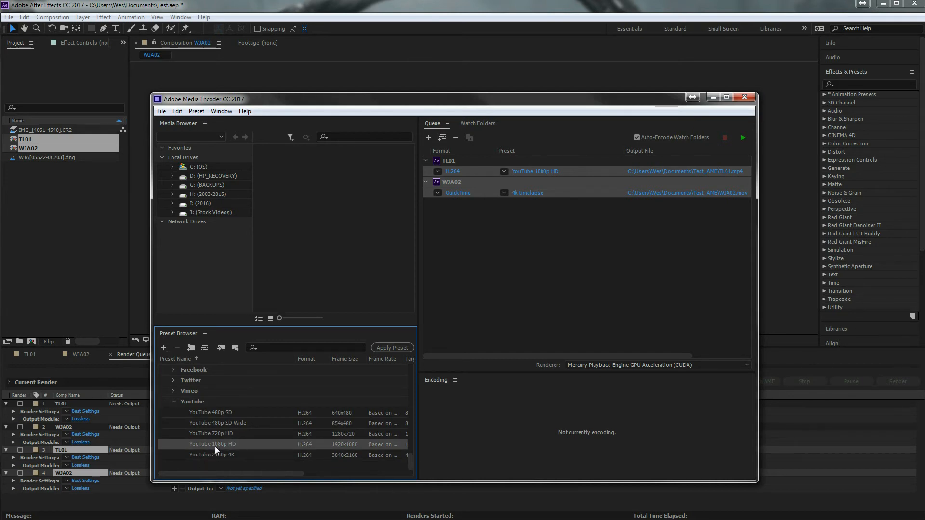
drag(215, 442, 527, 196)
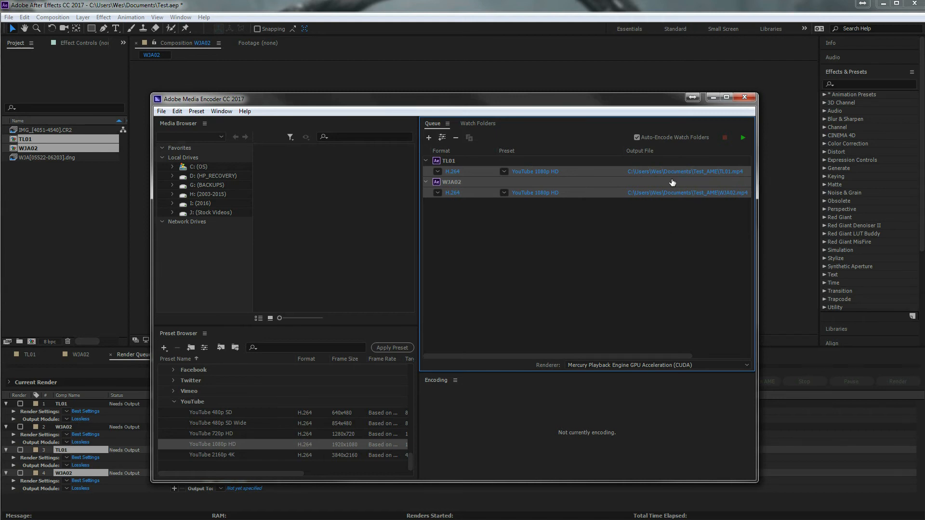
Set the output folder of both queued compositions to the Stock Videos (J:) drive and start encoding the queue
click(675, 174)
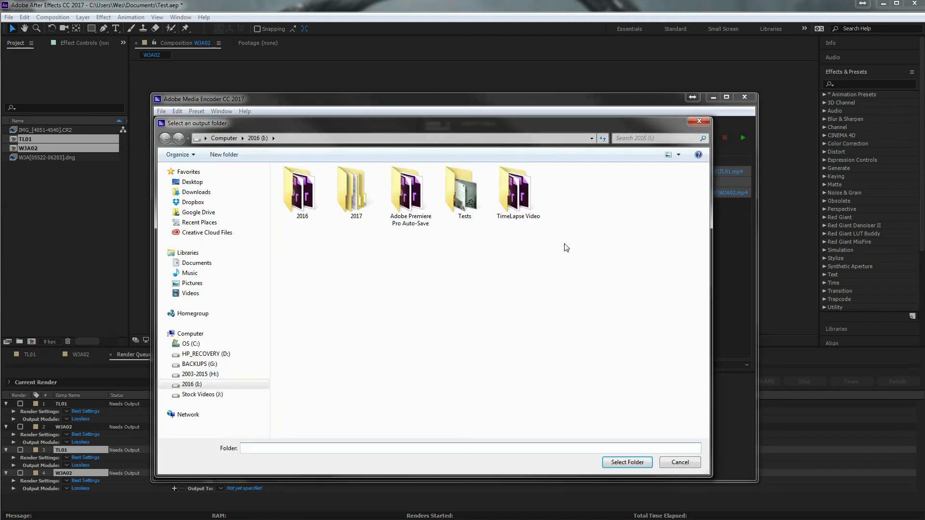
click(195, 394)
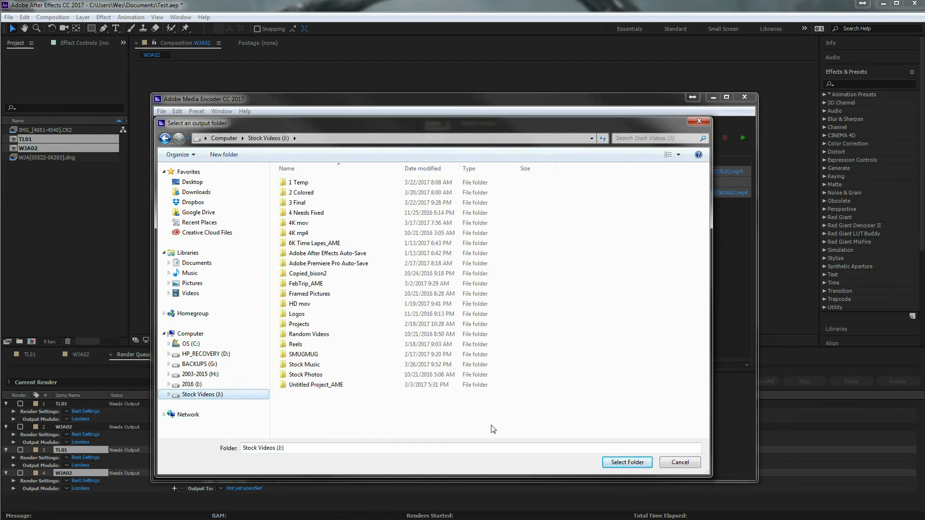
click(624, 463)
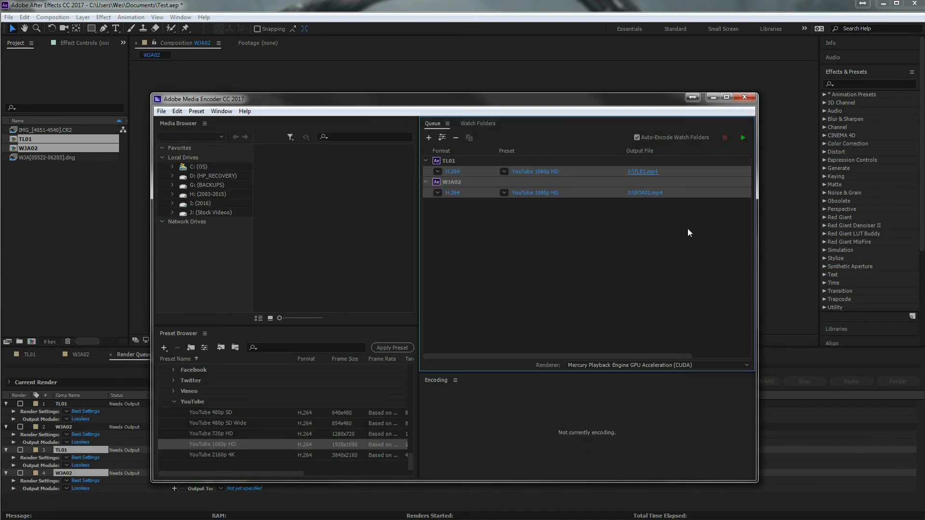
click(610, 206)
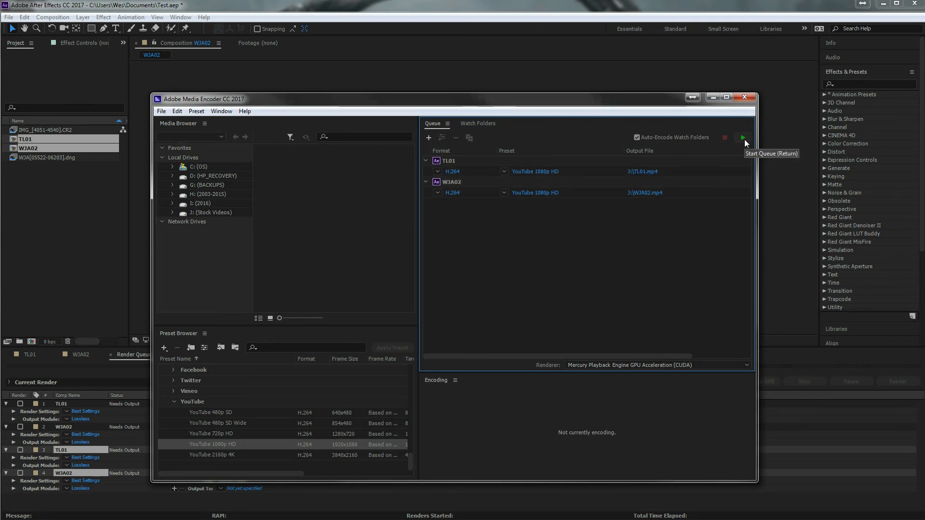
click(744, 140)
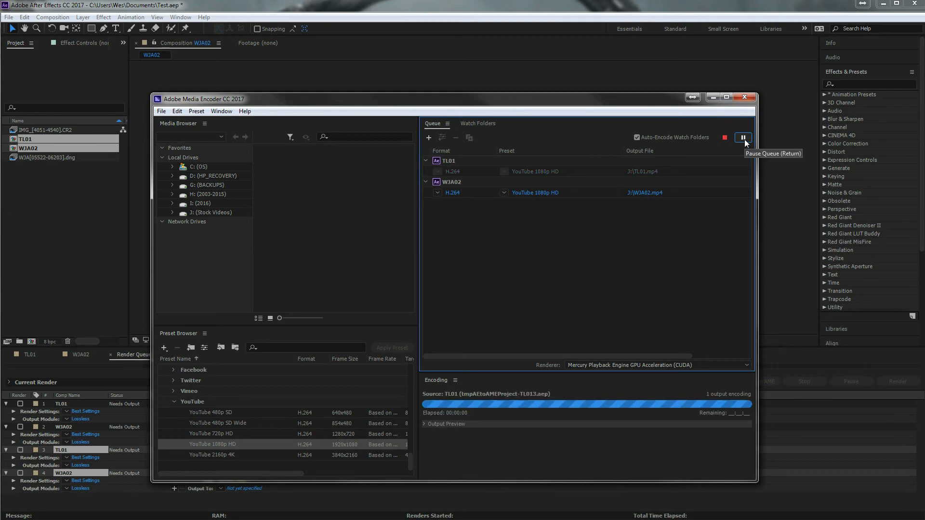